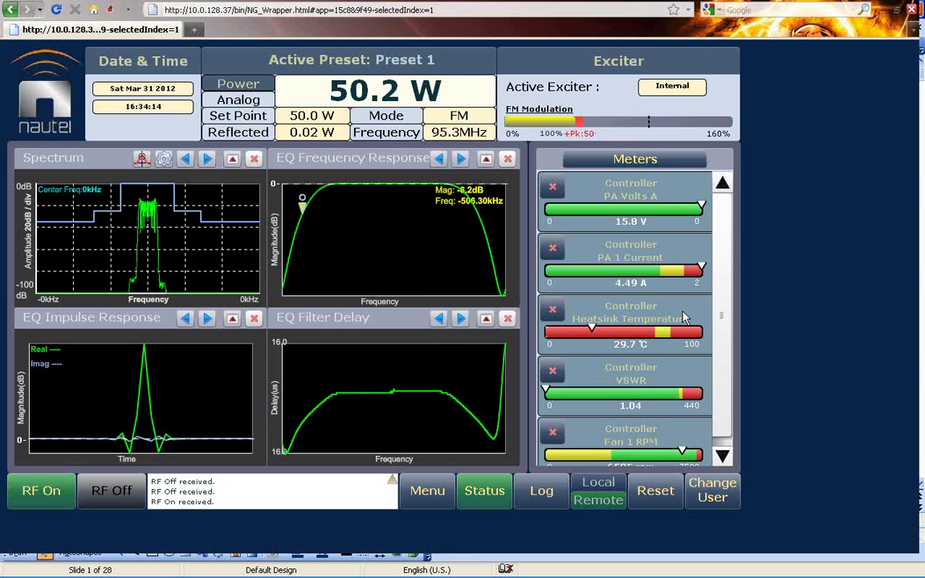
Review the live transmitter meters and the exciter's relevant meters in the System Review, and close the review
left_click(722, 456)
left_click(722, 457)
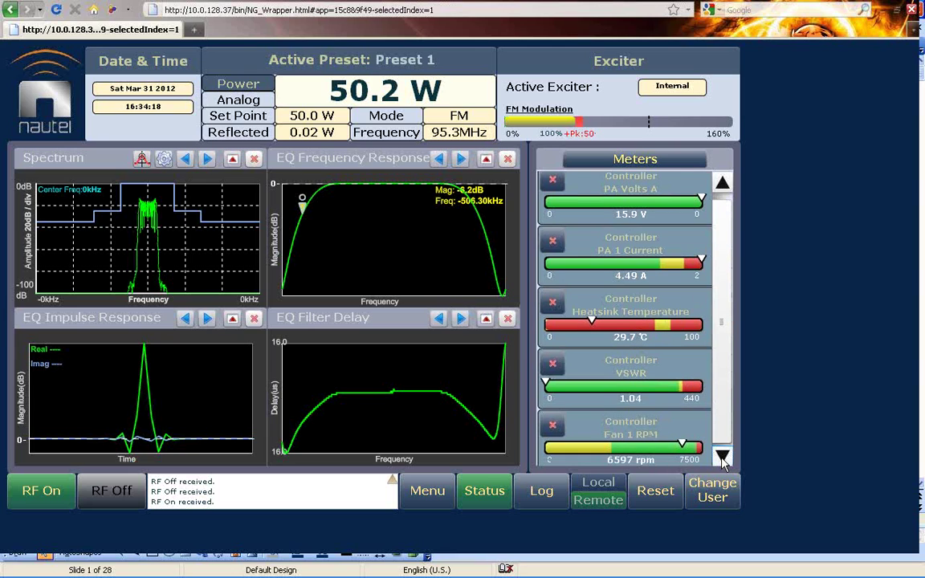
left_click(619, 164)
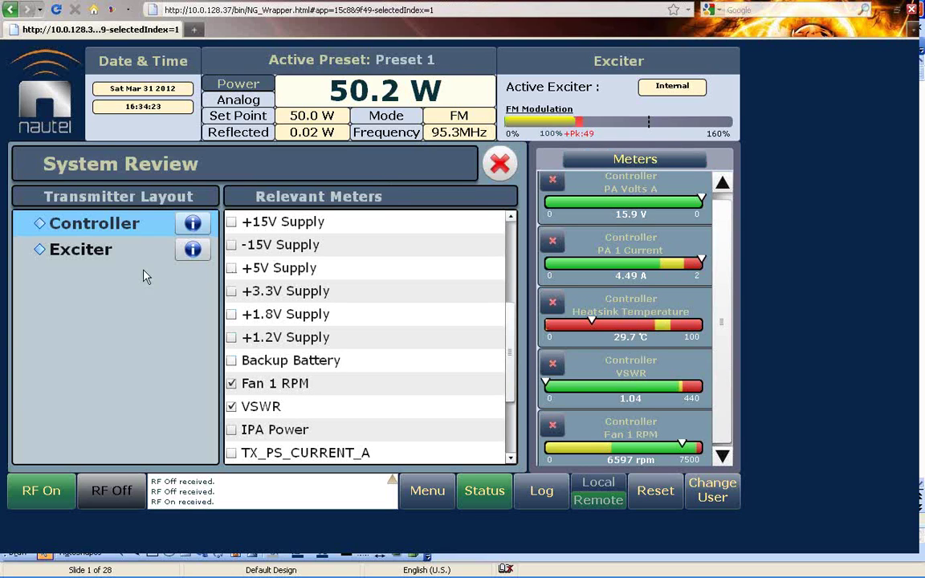
left_click(38, 251)
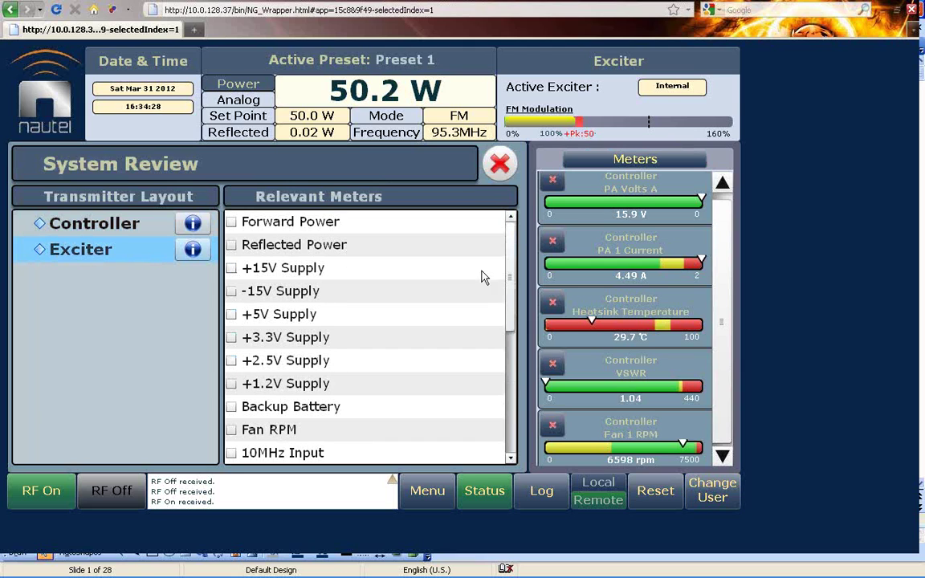
mouse_move(511, 270)
left_mouse_down()
mouse_move(507, 372)
mouse_move(507, 264)
left_mouse_up()
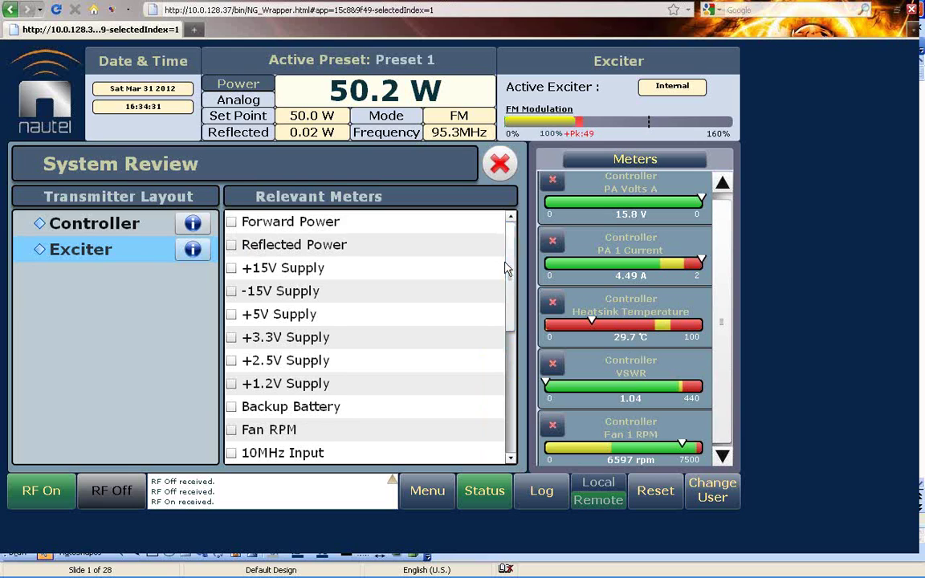
left_click(498, 163)
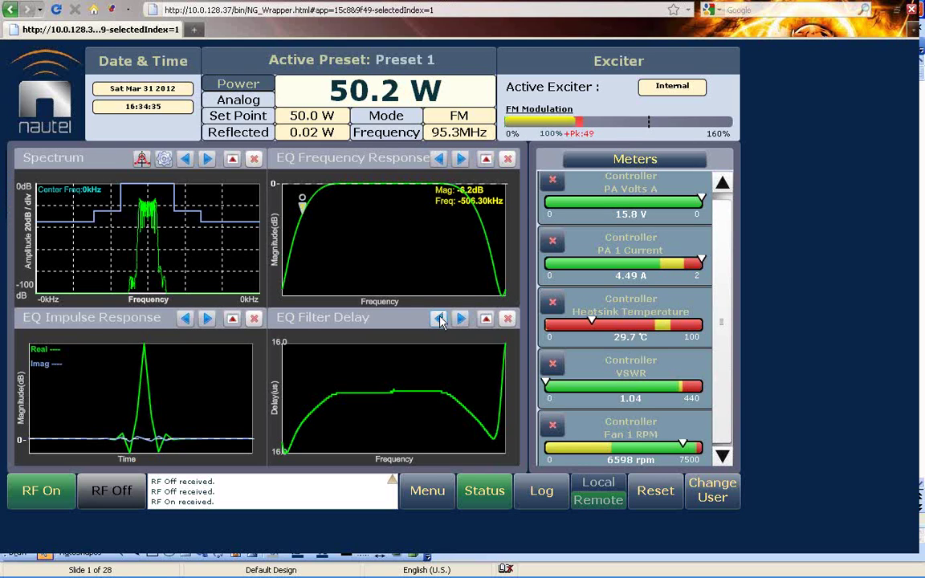
Set the output power of Preset 1 to 55.00 W in the general preset settings and apply the change
left_click(428, 494)
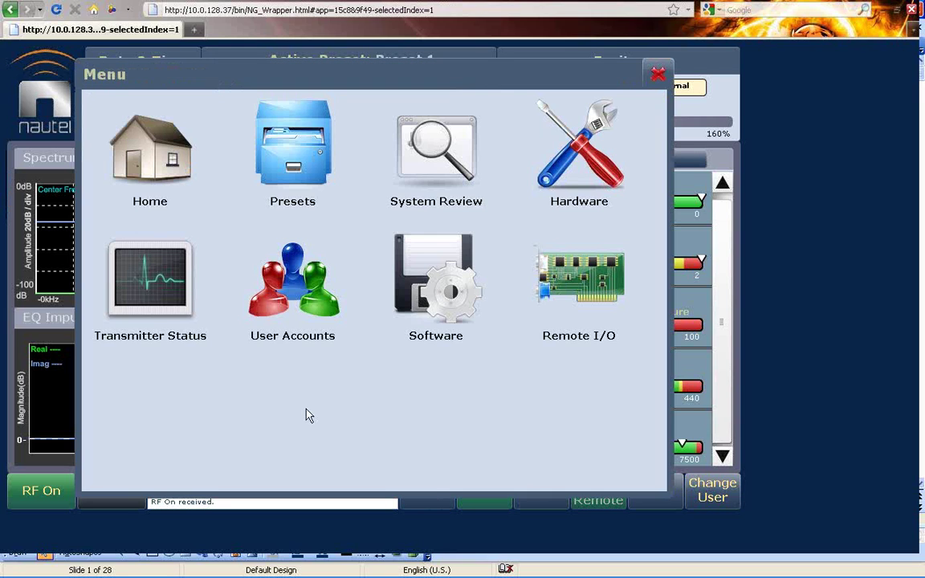
left_click(293, 165)
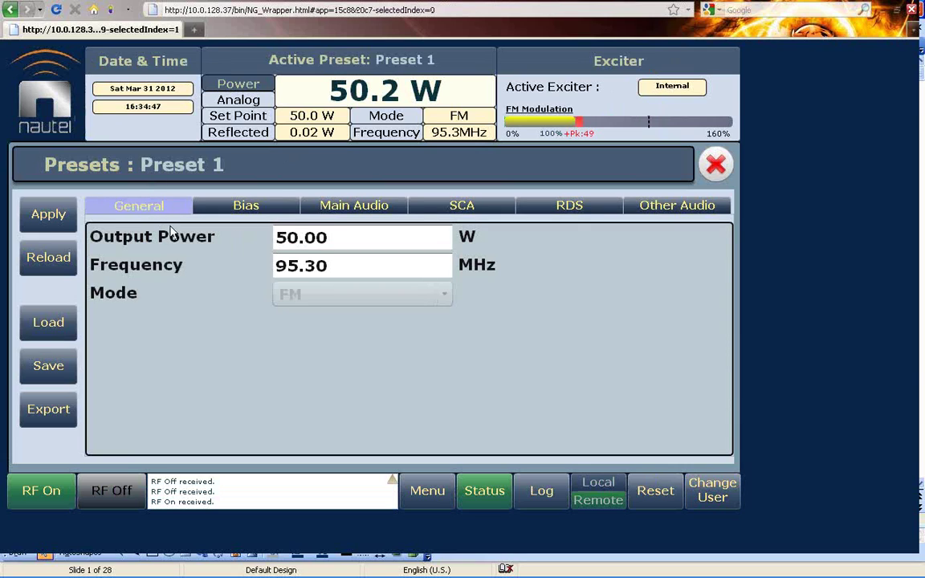
left_click(298, 234)
key("BackSpace")
type("5")
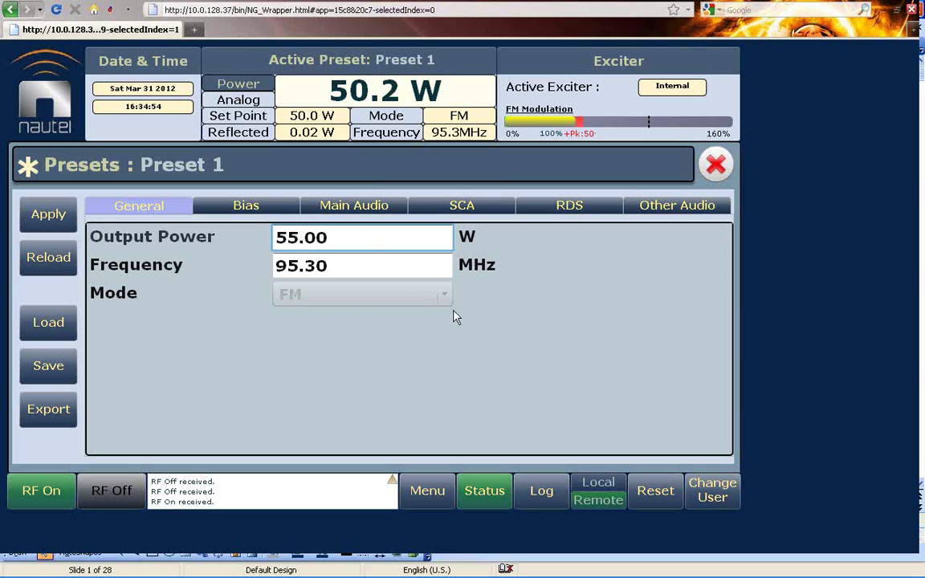
left_click(56, 223)
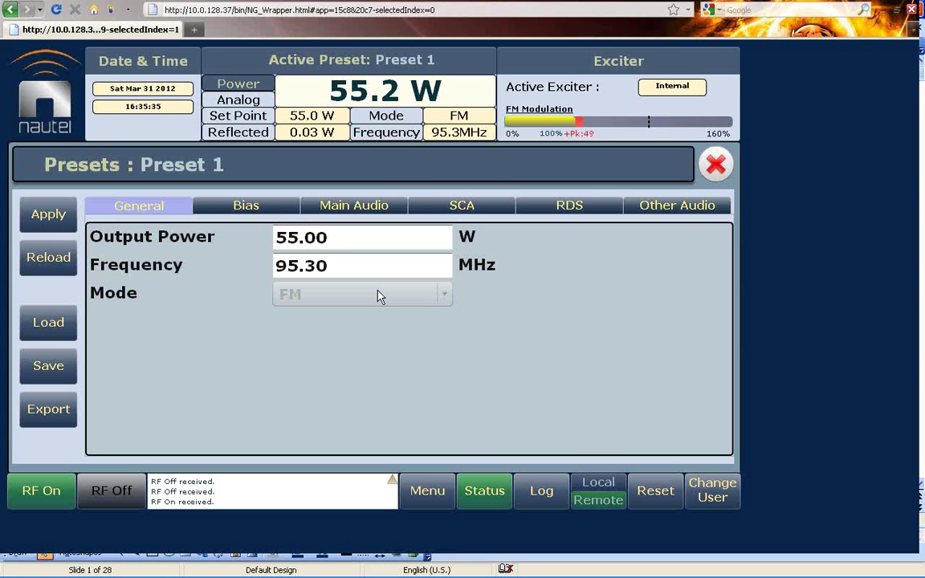
Examine the available PA Bias options of Preset 1 without choosing a different one
left_click(245, 210)
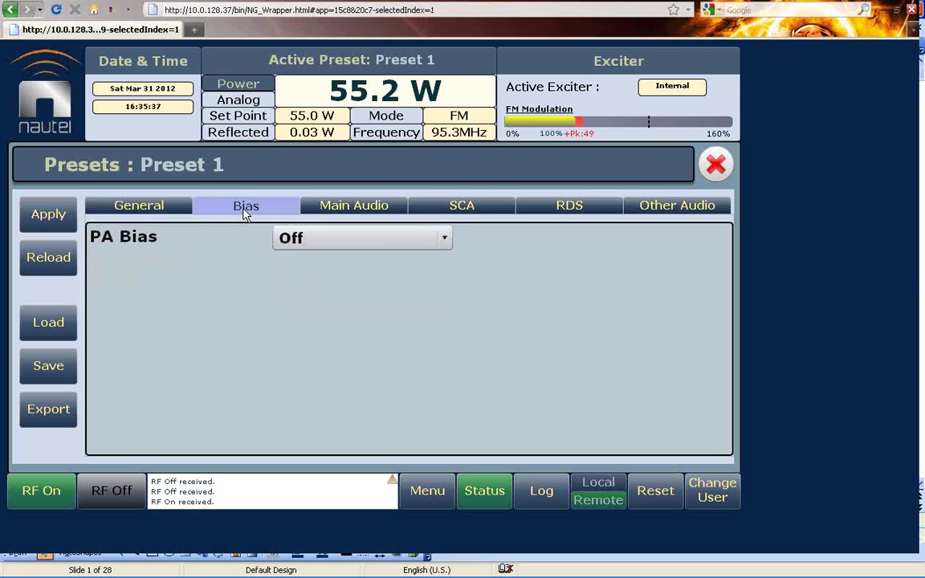
left_click(446, 237)
left_click(446, 237)
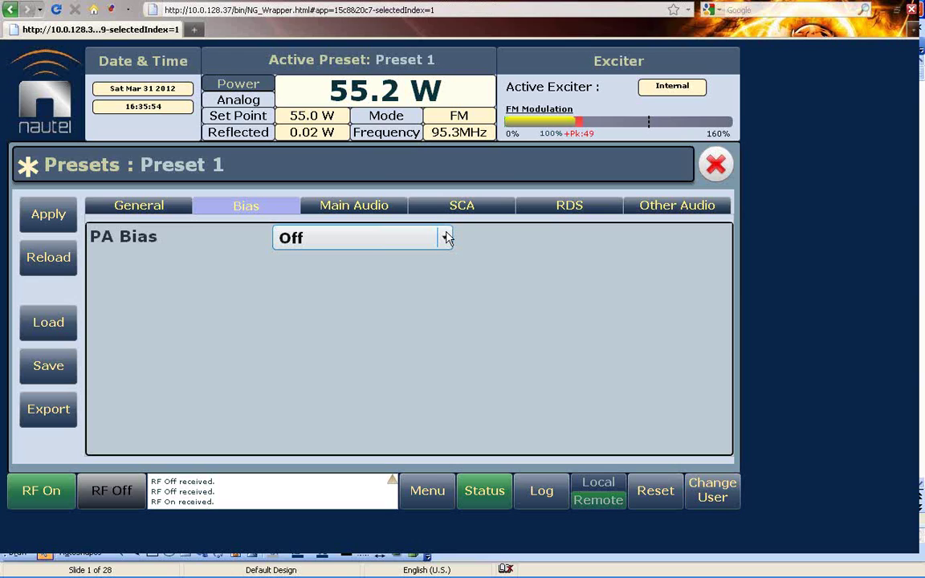
left_click(445, 237)
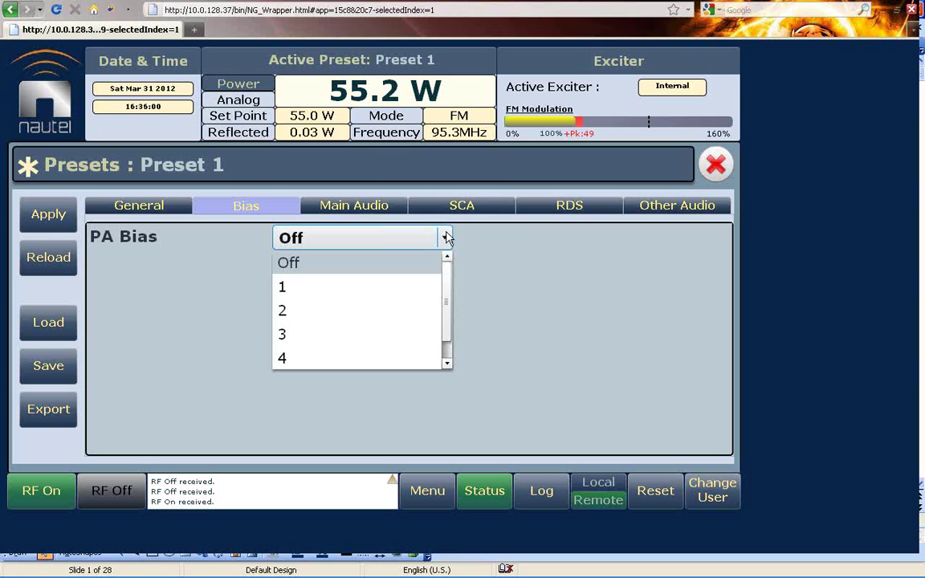
scroll(495, 252, "down", 1)
left_click(495, 252)
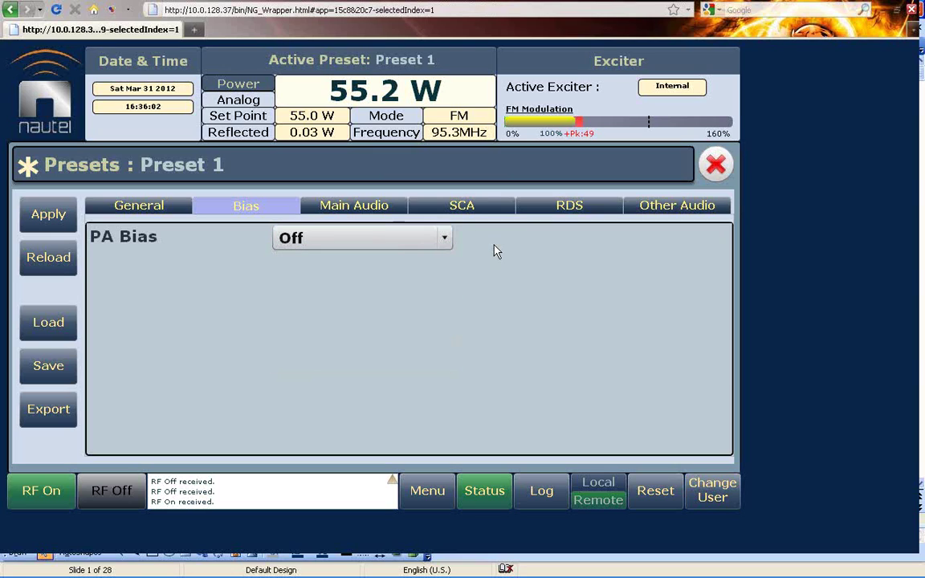
Set the preset's main audio source to Left/Right/Mono and review its audio mode and preemphasis choices
left_click(348, 207)
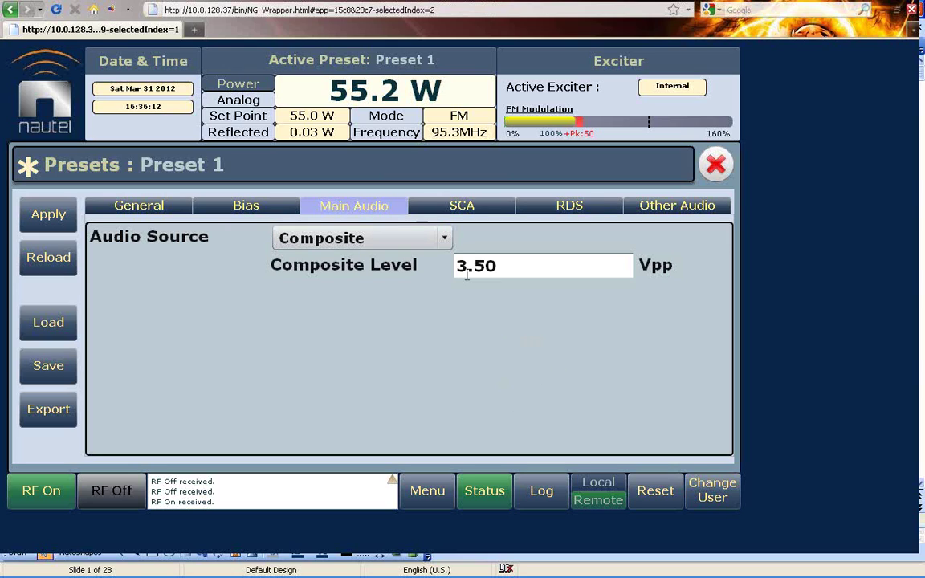
left_click(444, 239)
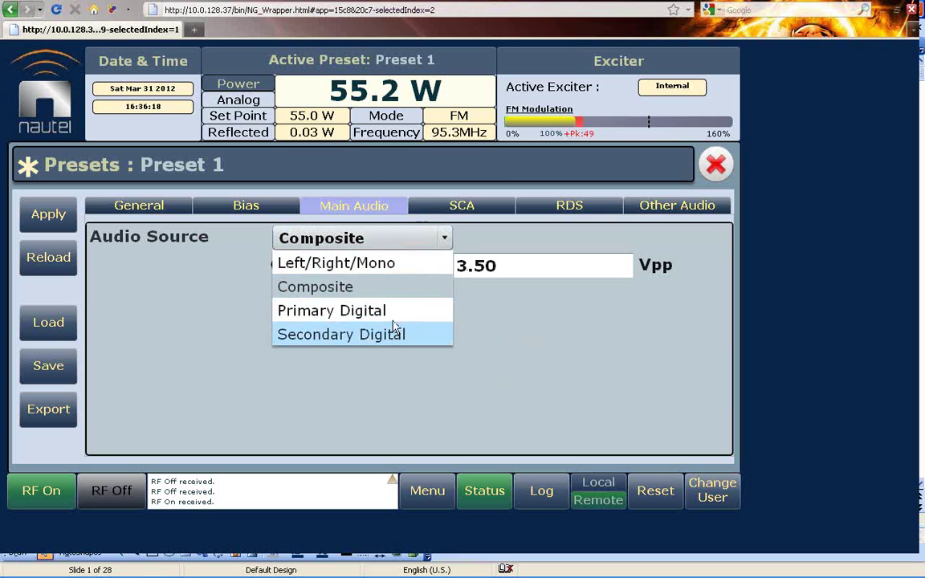
left_click(407, 265)
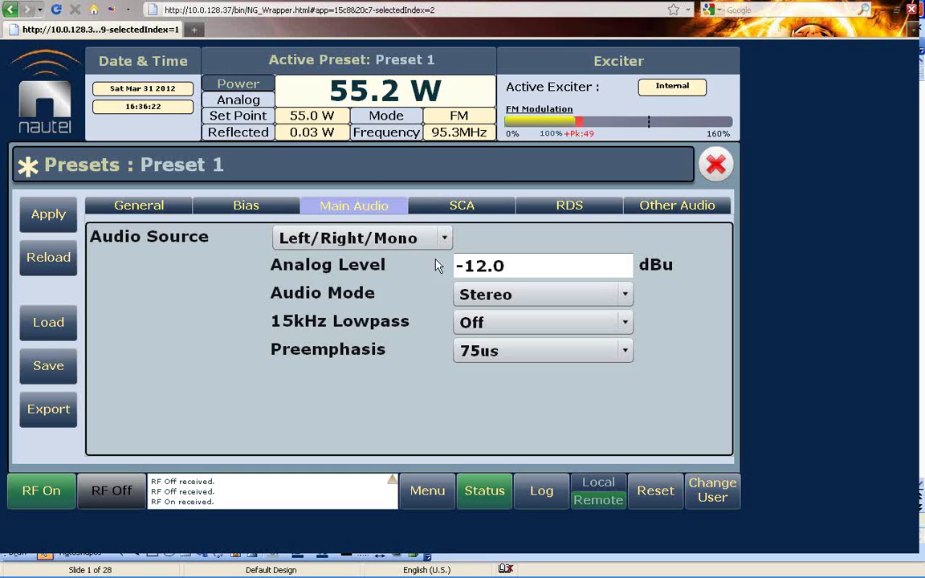
left_click(626, 296)
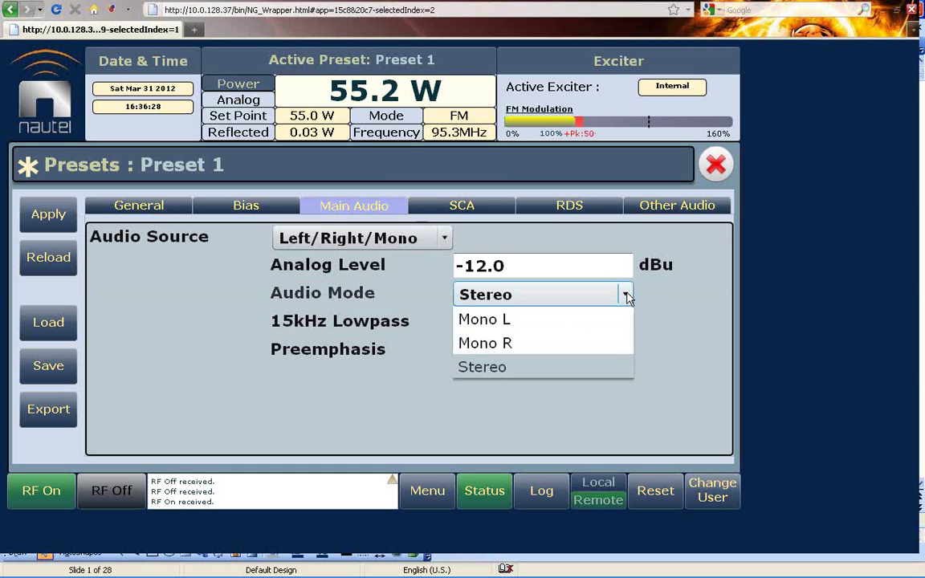
left_click(626, 295)
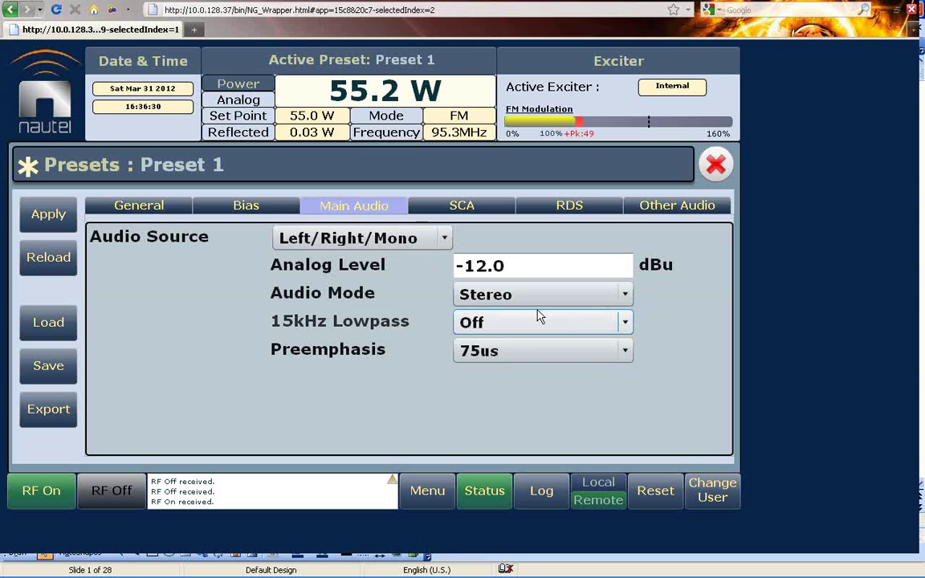
left_click(570, 354)
left_click(570, 353)
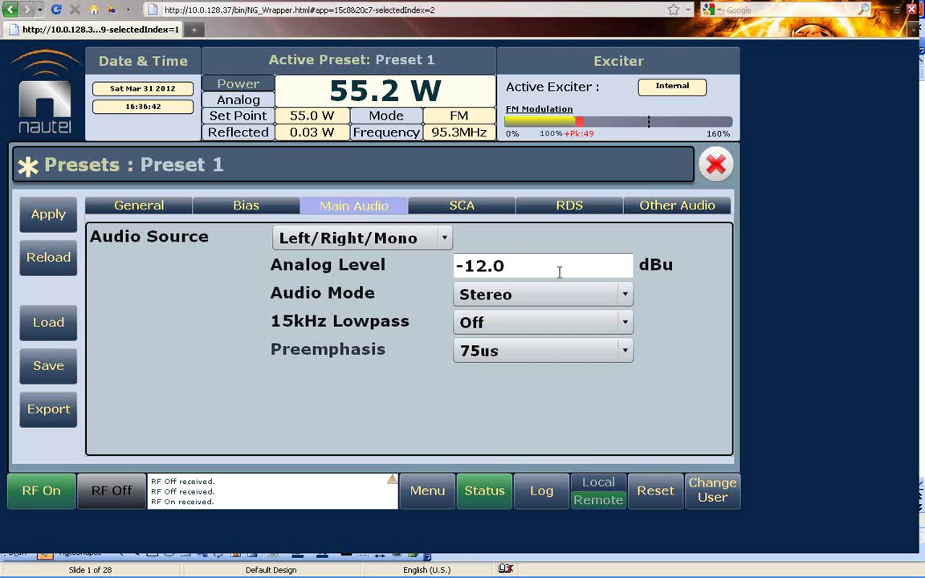
Switch the main audio source to Primary Digital and finally to Secondary Digital
left_click(423, 237)
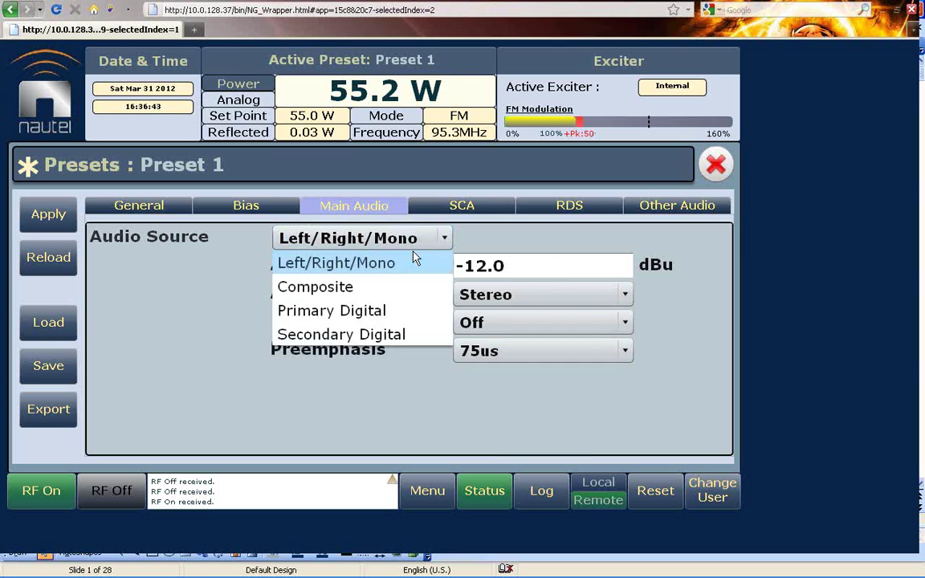
left_click(389, 312)
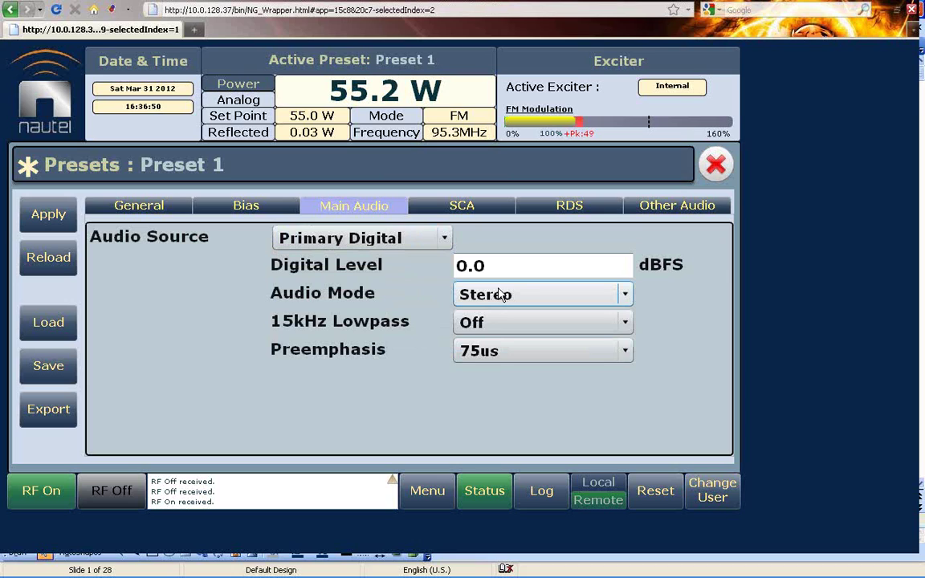
left_click(447, 233)
left_click(398, 333)
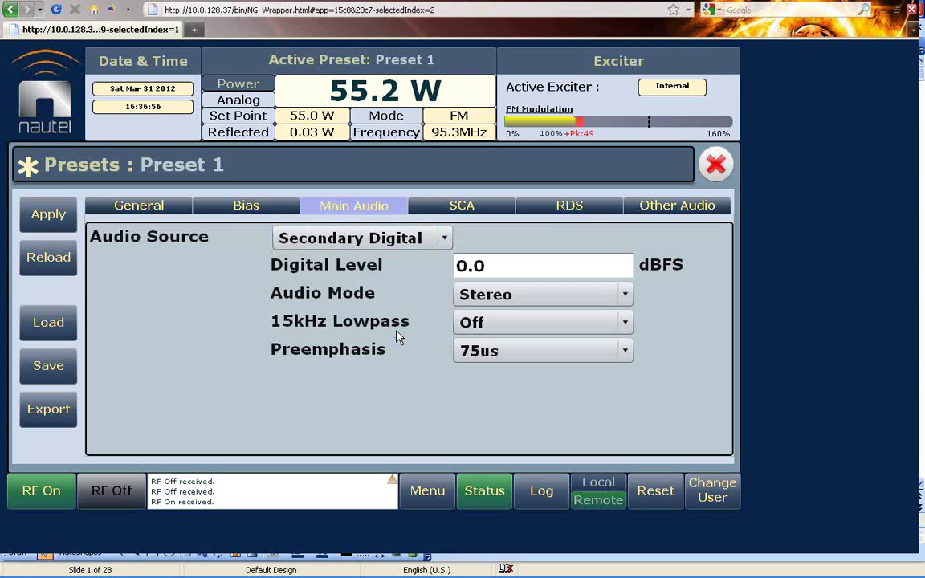
Check the Composite SCA options, and enable Internal SCA1 with its mode set to DSB-SC
left_click(439, 211)
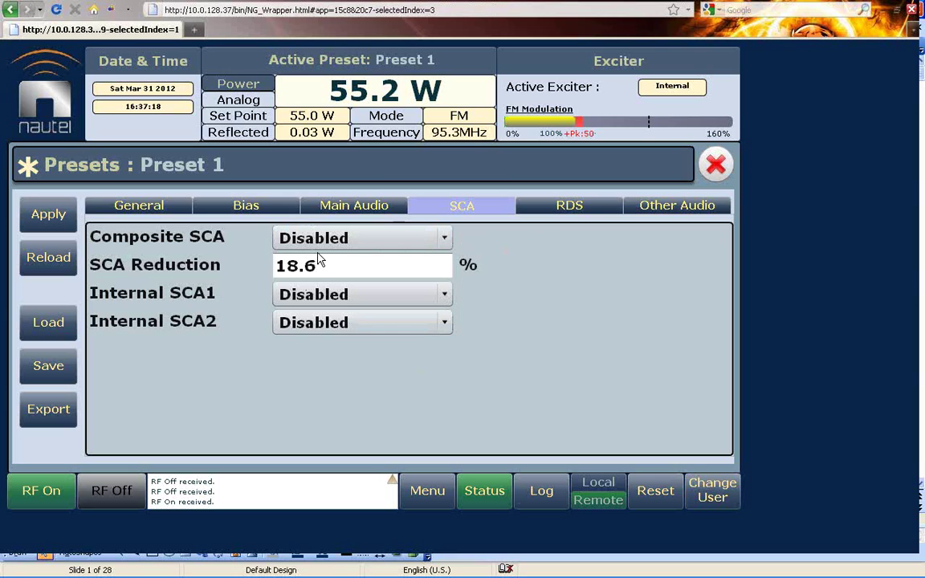
left_click(444, 238)
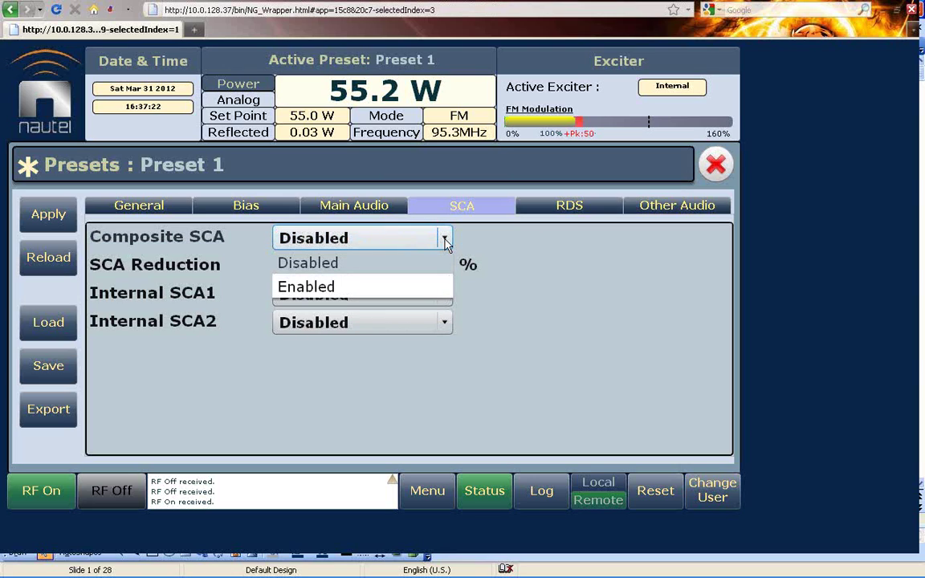
left_click(444, 238)
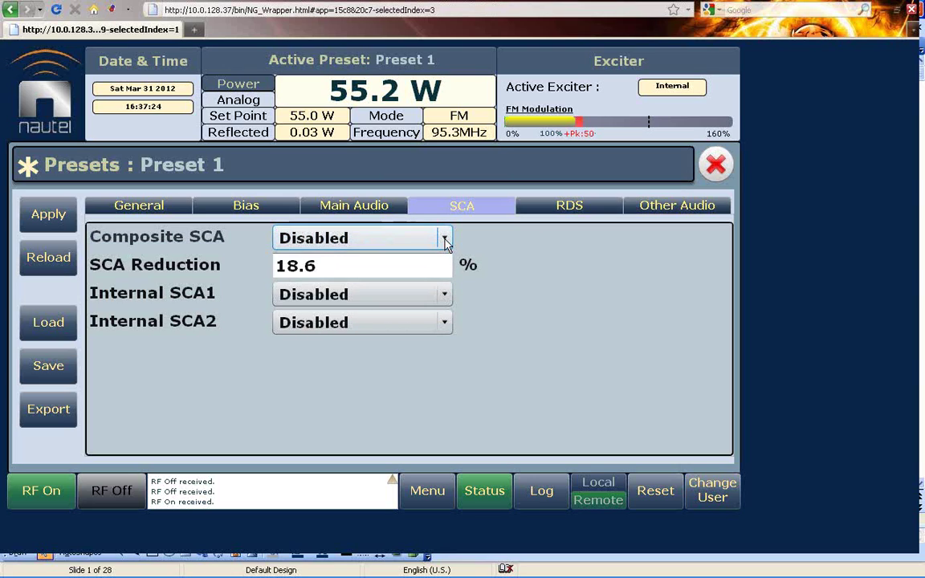
left_click(447, 291)
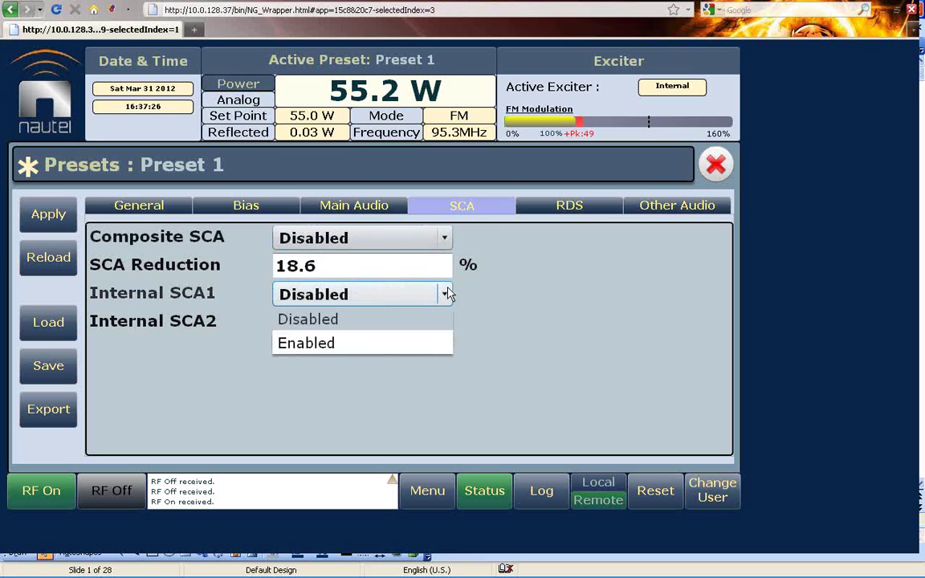
left_click(377, 357)
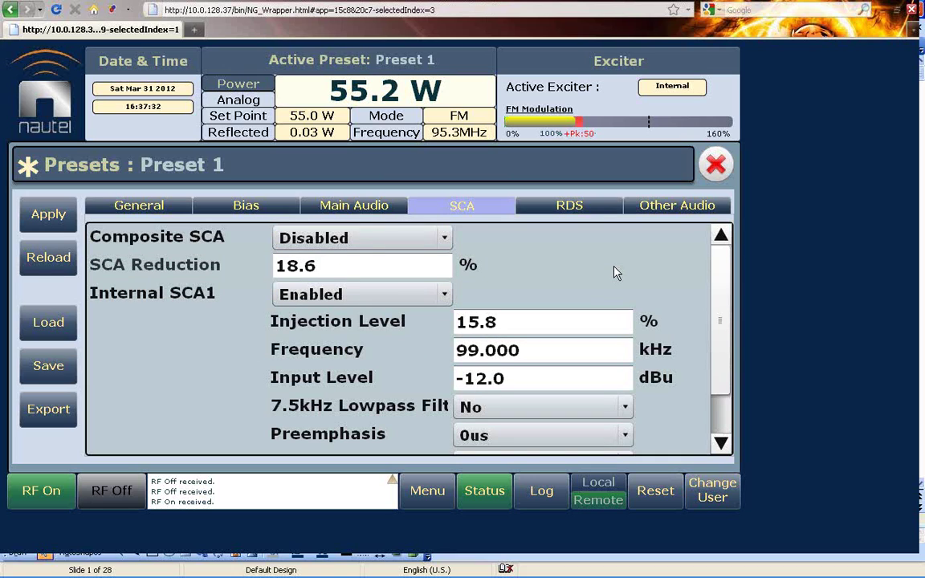
left_click_drag(719, 324, 719, 391)
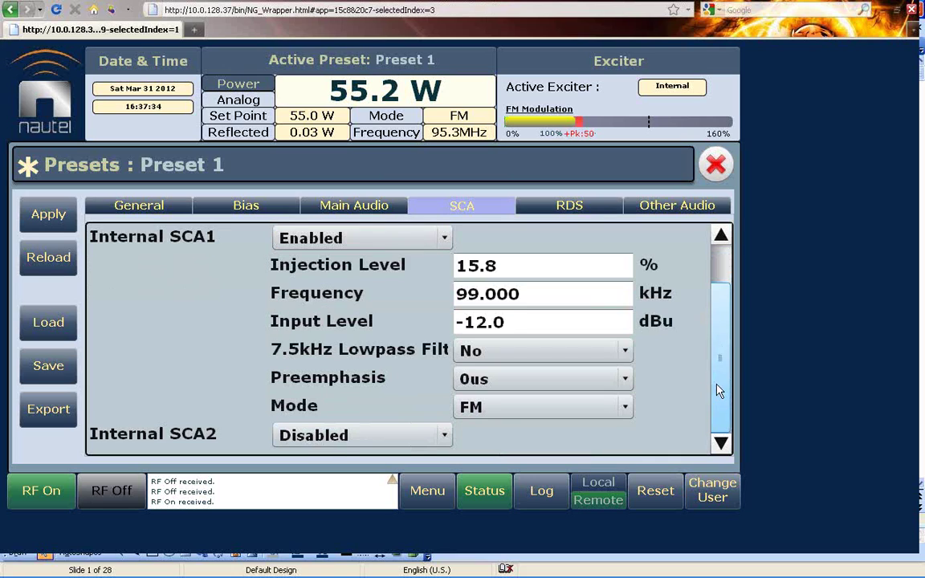
left_click(625, 407)
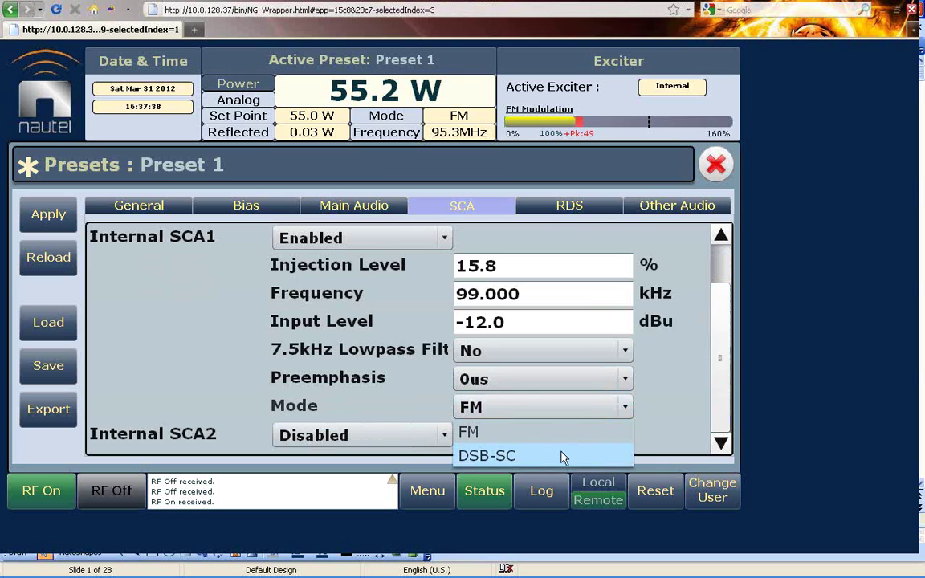
left_click(562, 456)
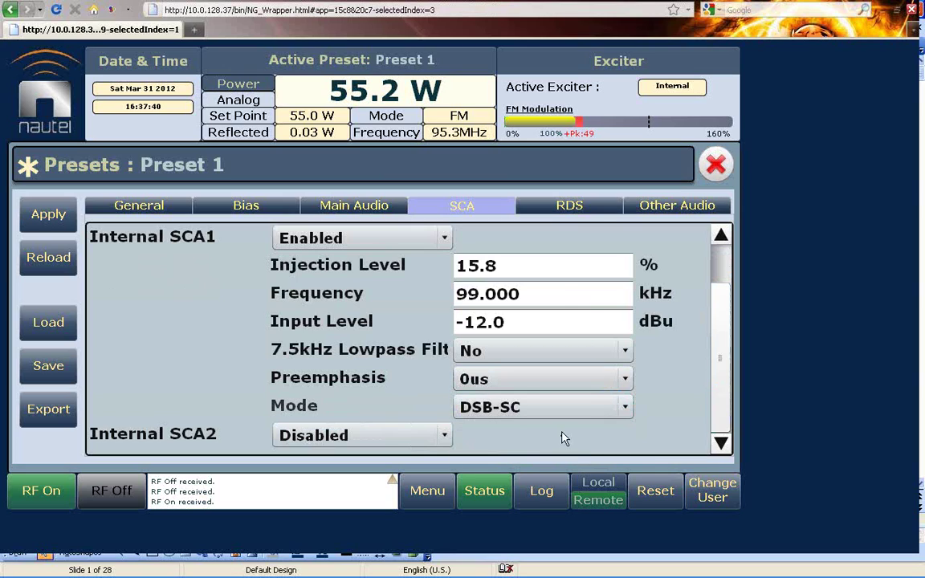
Enable RDS for Preset 1 and review the available RDS data sources
left_click(568, 210)
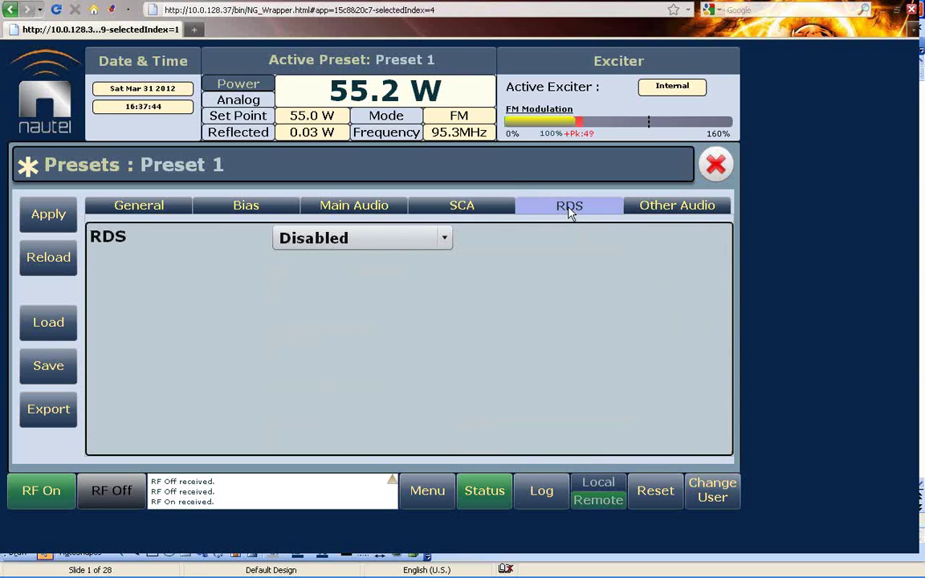
left_click(446, 240)
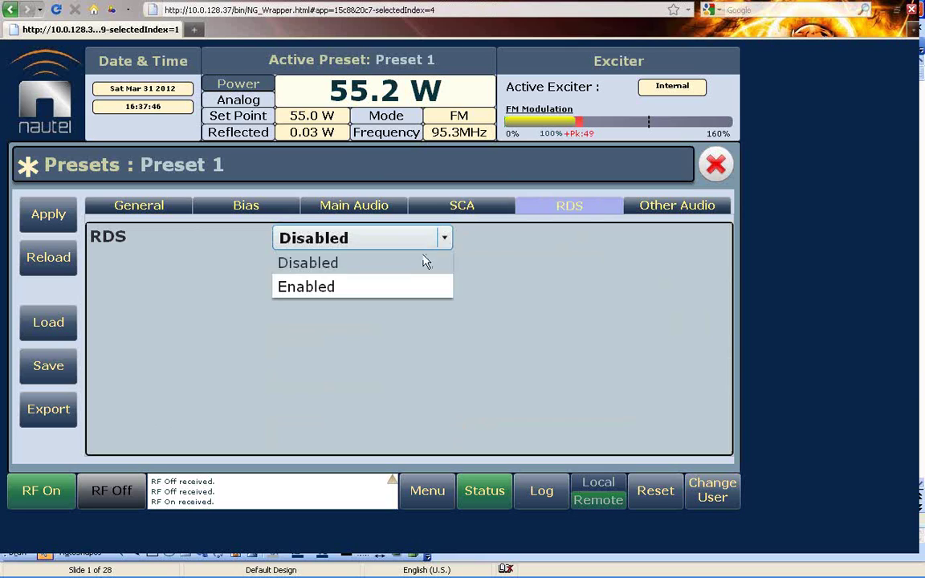
left_click(393, 293)
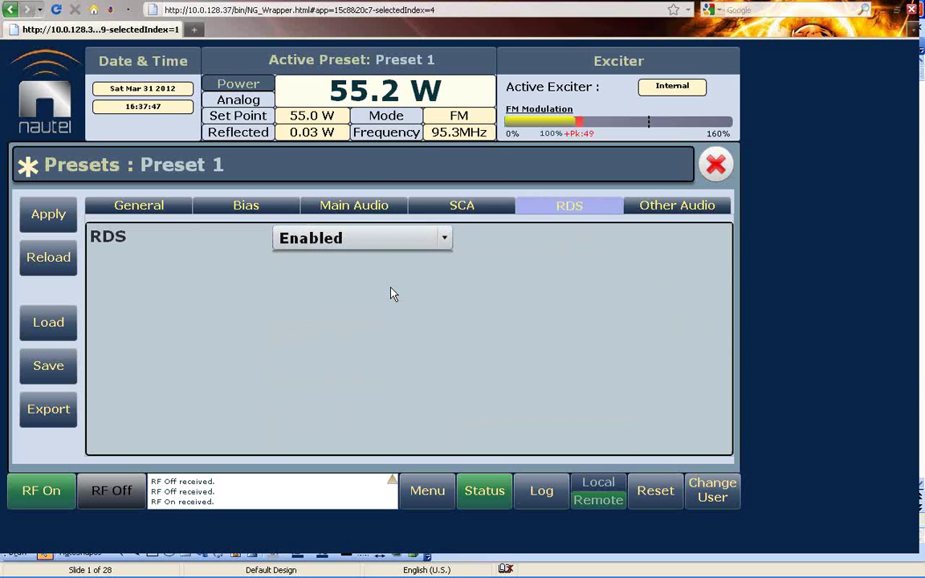
left_click(625, 267)
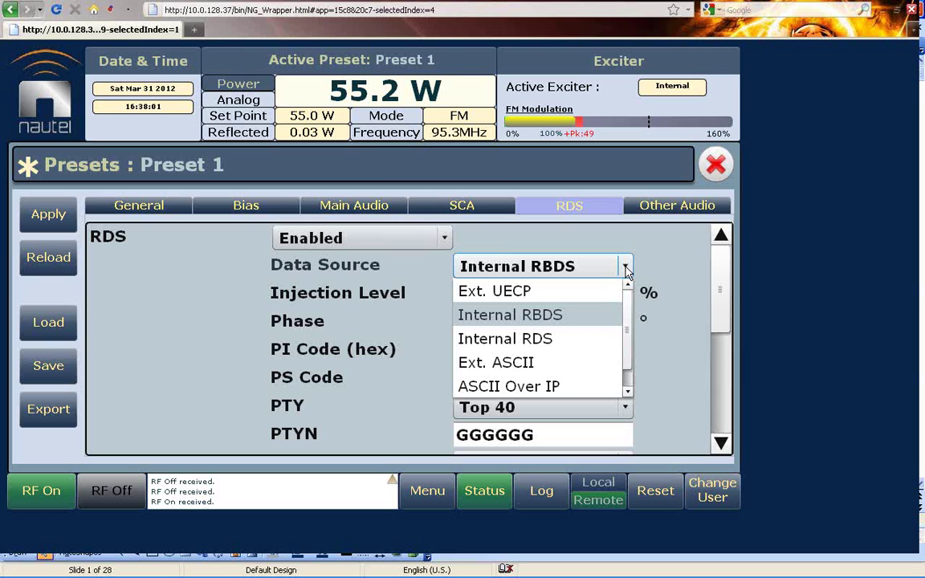
left_click(671, 254)
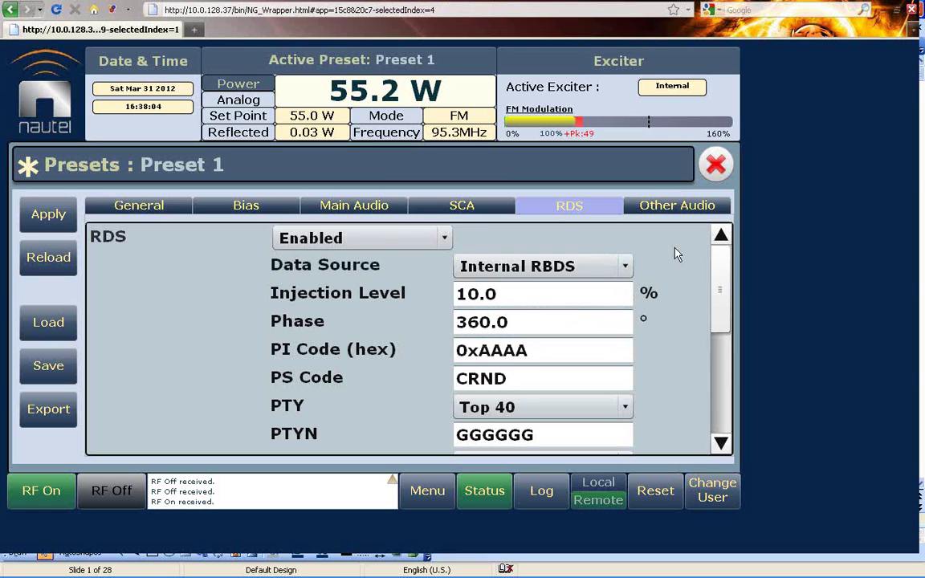
Review the remaining RDS settings and the preset's Other Audio settings, checking the Pilot 1PPS Sync choices
left_click_drag(720, 289, 726, 232)
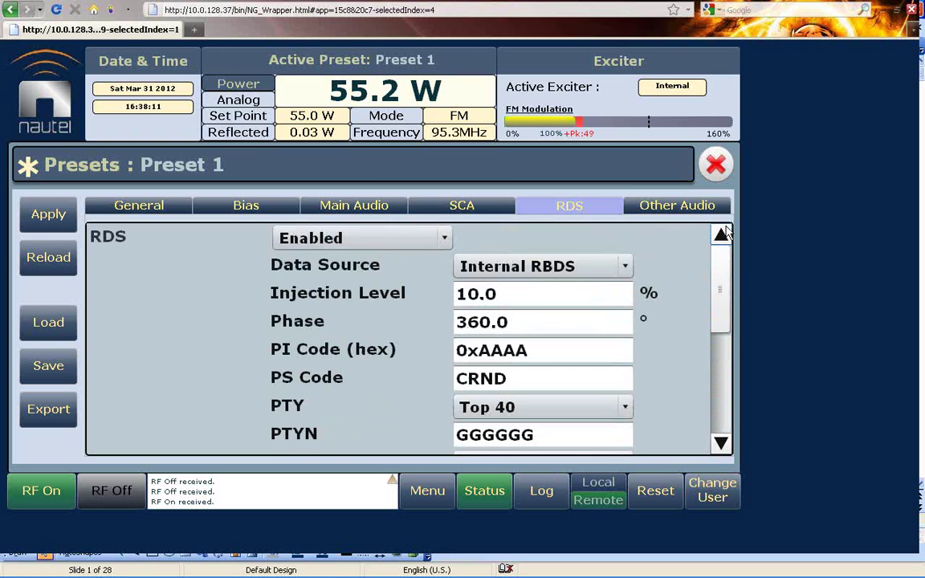
left_click(671, 211)
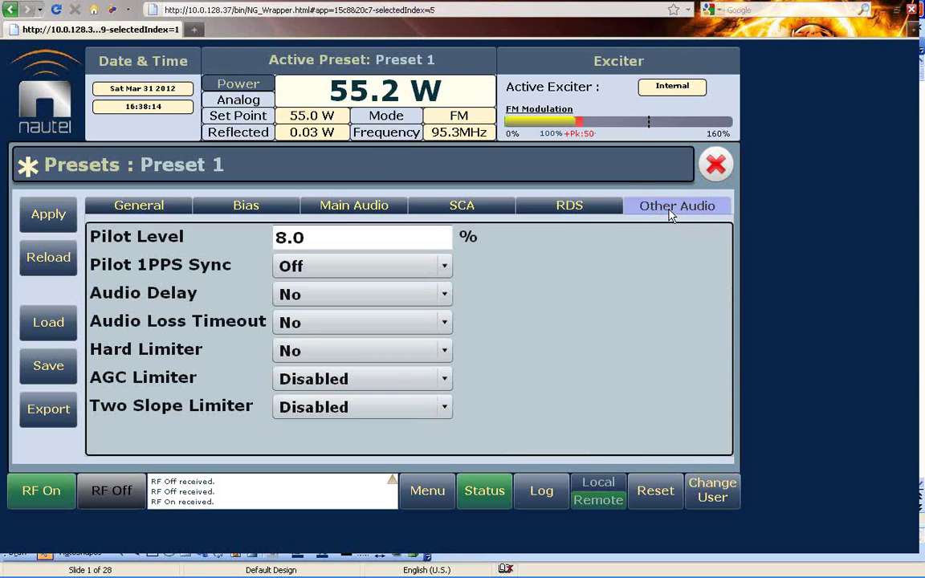
left_click(346, 277)
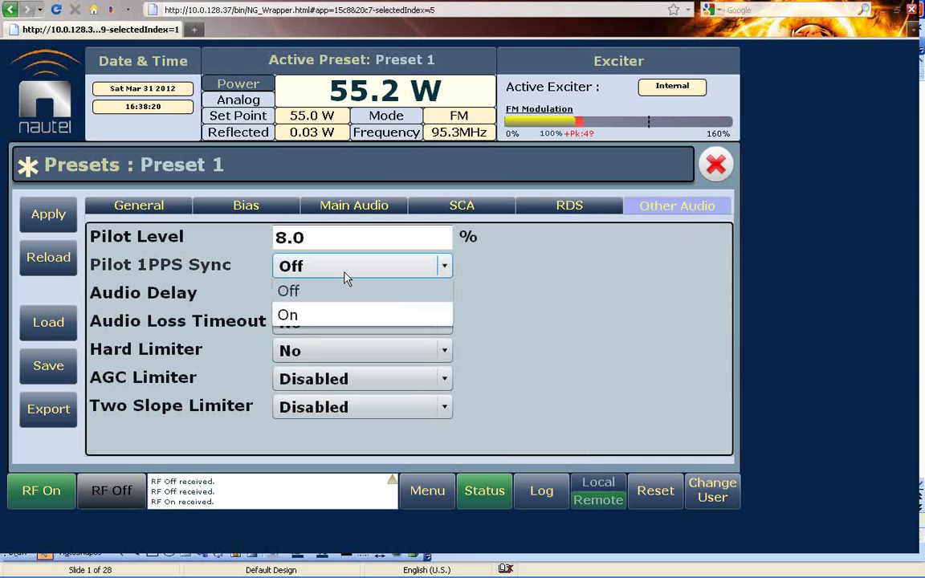
left_click(347, 277)
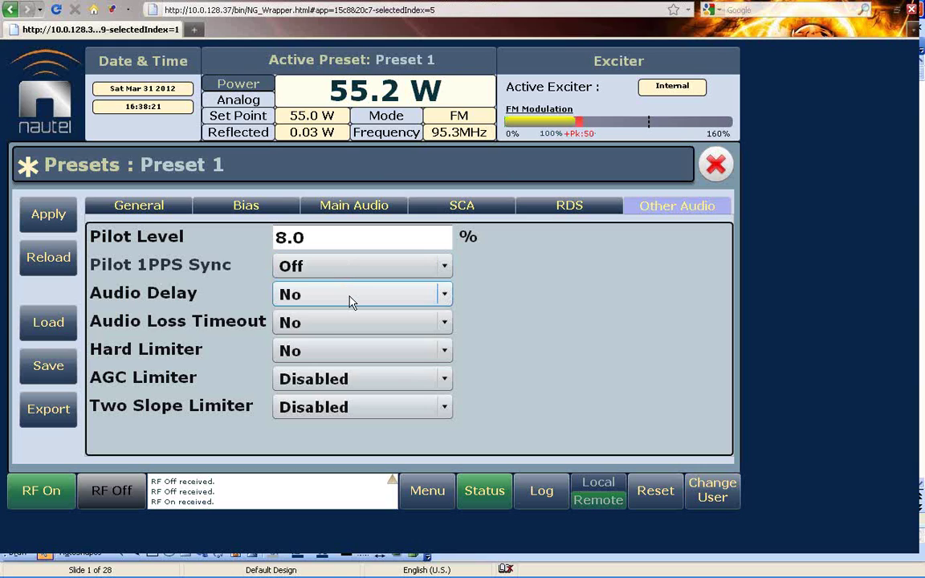
Turn on Audio Delay for Preset 1 and set the delay to 0.012 ms
left_click(350, 300)
left_click(333, 341)
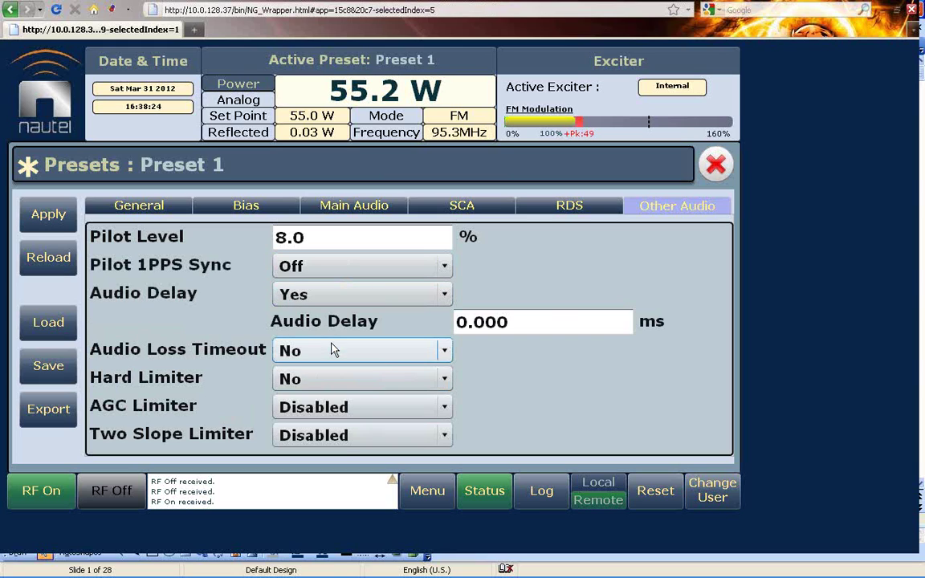
left_click(514, 322)
key("BackSpace")
key("BackSpace")
type("12")
left_click(562, 296)
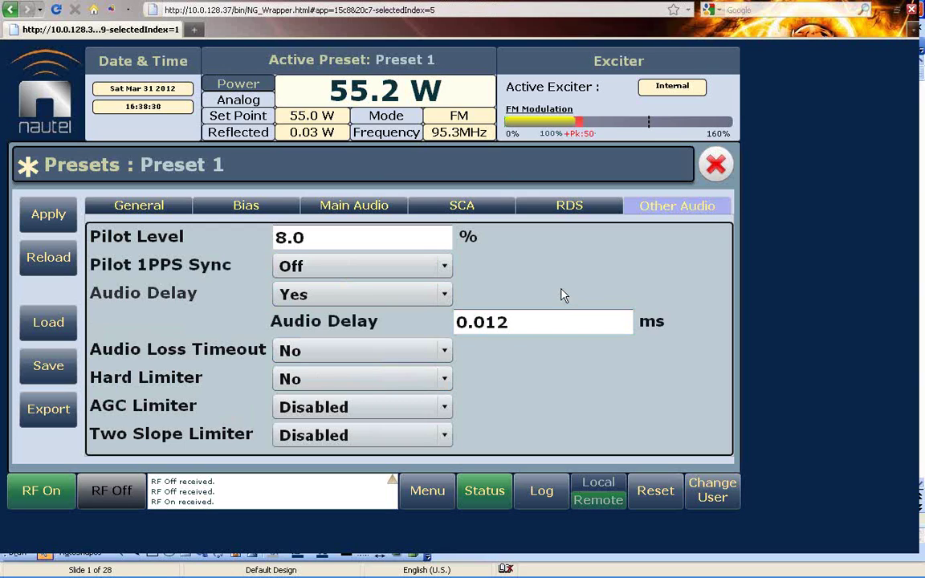
Turn on Audio Loss Timeout with its action set to Change Preset, and review the Dead Air Preset choices
left_click(438, 352)
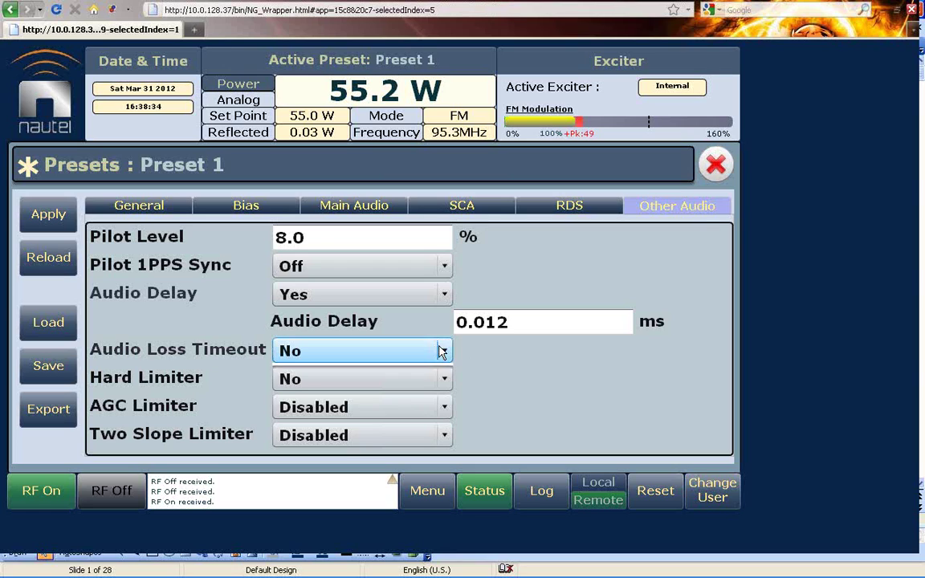
left_click(411, 400)
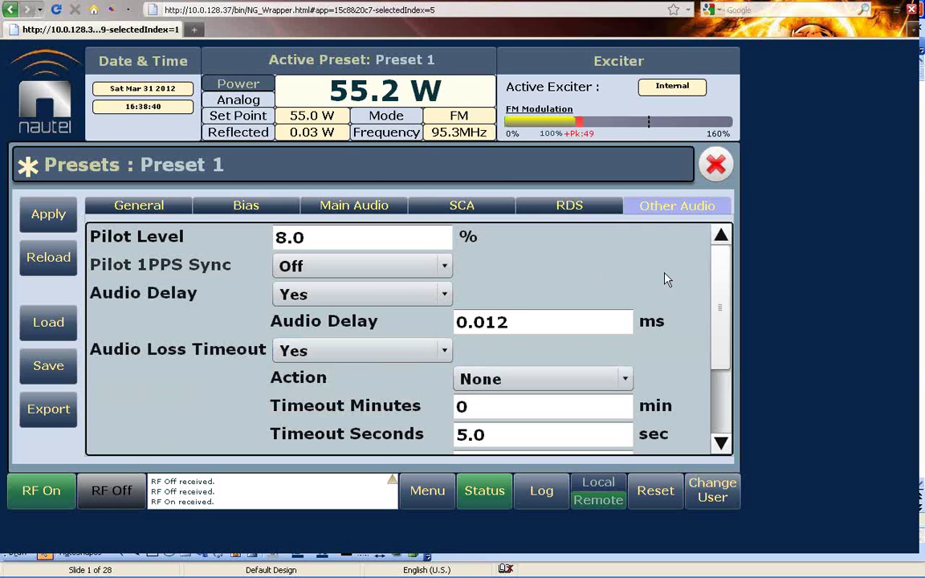
scroll(708, 434, "down", 2)
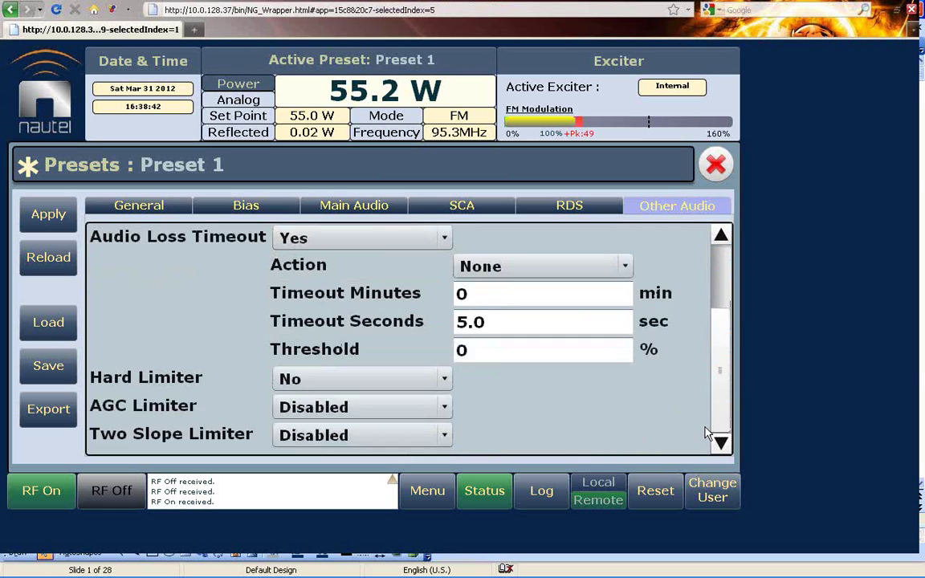
left_click(625, 271)
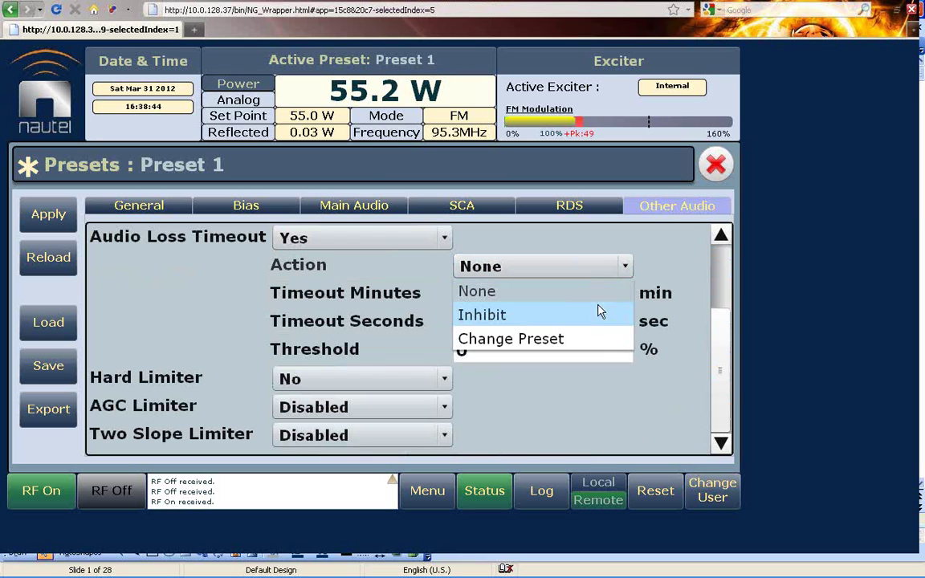
left_click(582, 345)
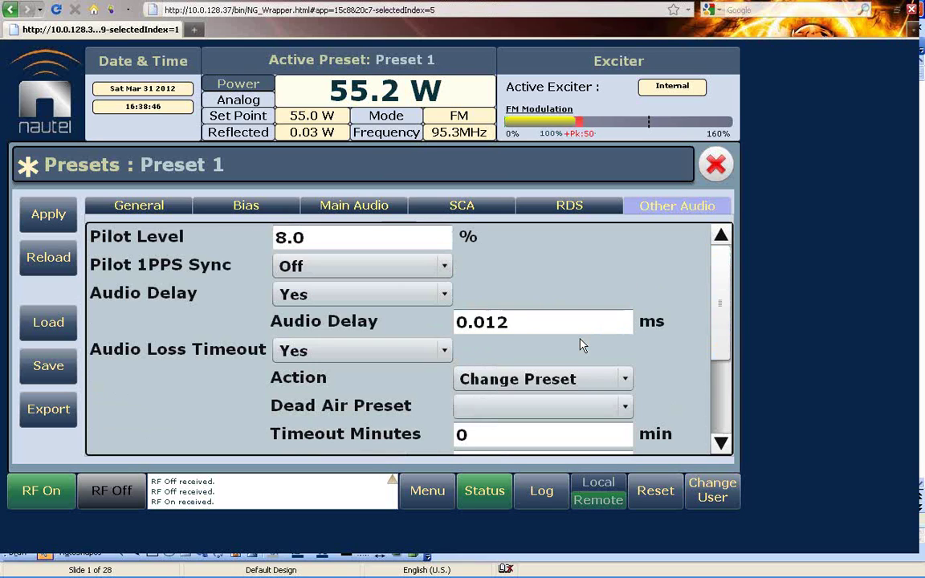
left_click_drag(724, 349, 713, 386)
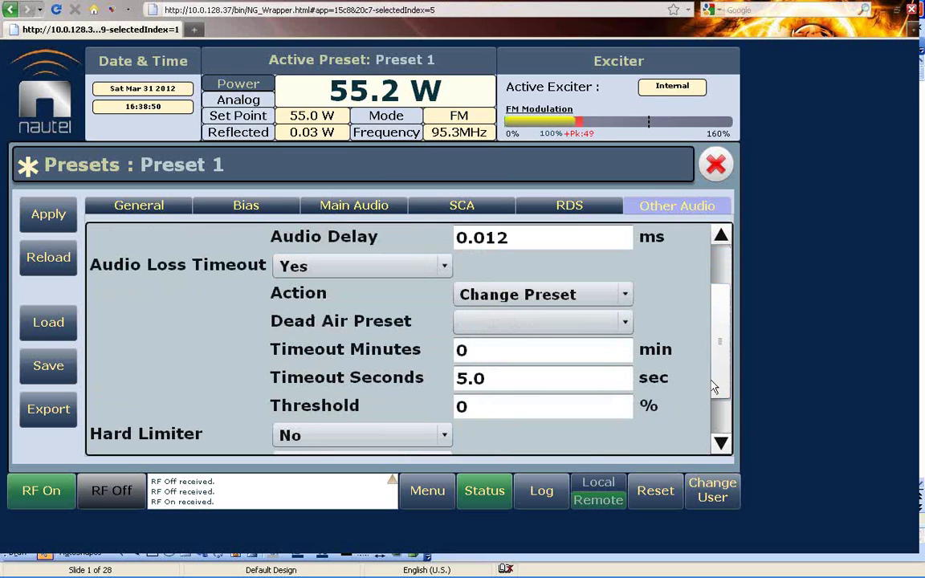
left_click(626, 324)
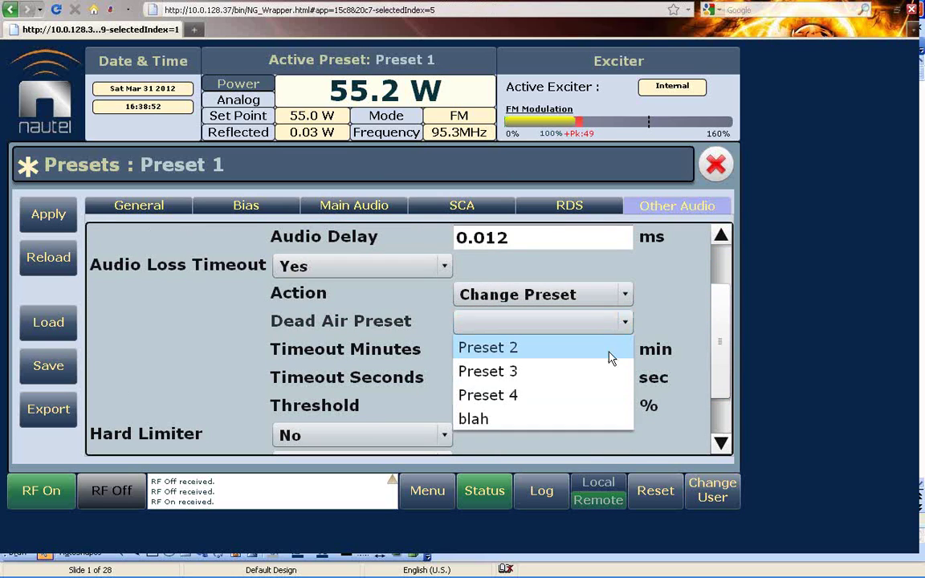
left_click(656, 299)
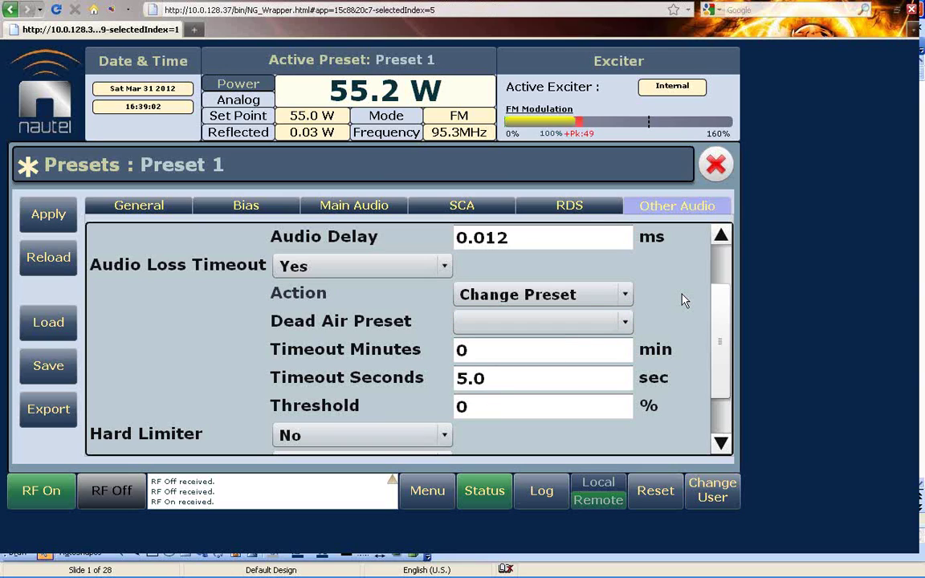
Check the Hard Limiter choices and enable the AGC Limiter
left_click_drag(722, 343, 722, 383)
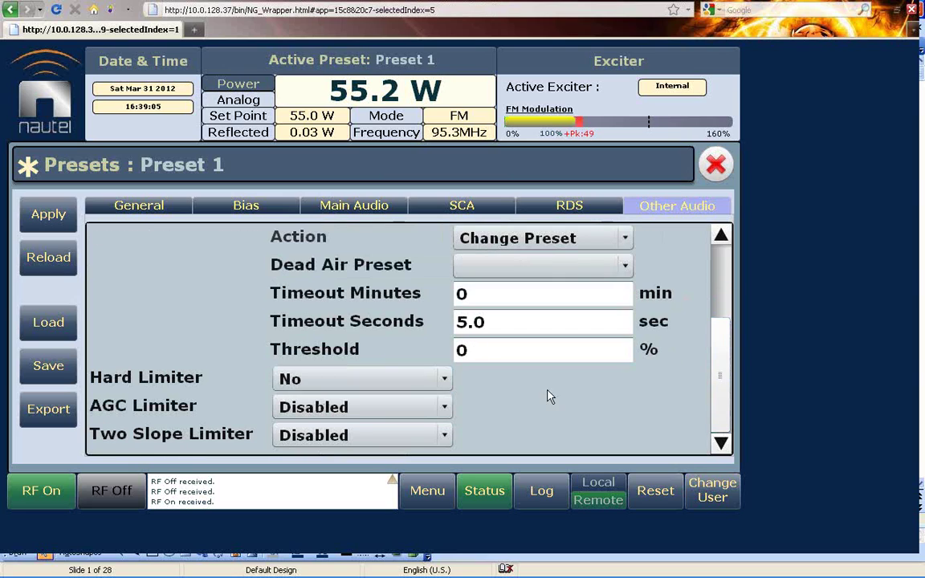
left_click(445, 380)
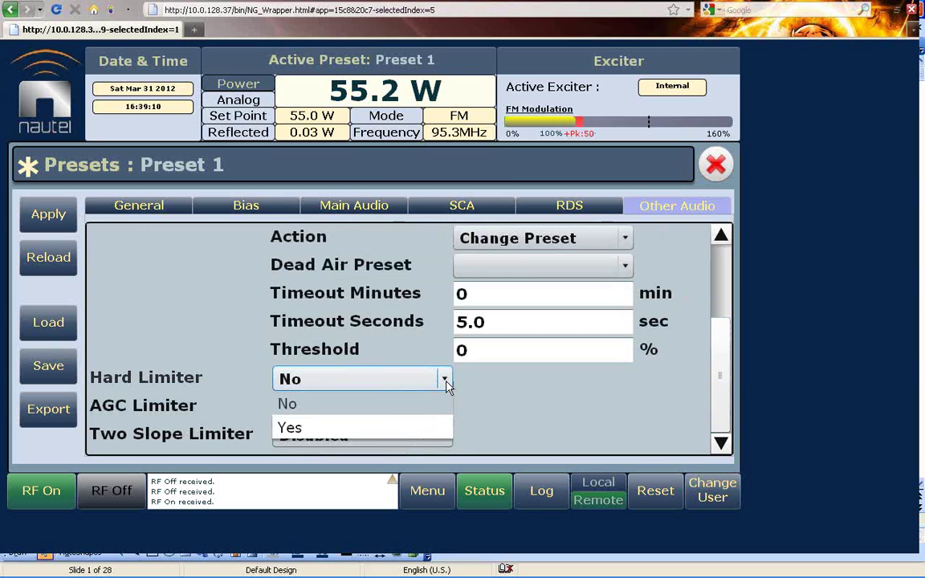
left_click(446, 405)
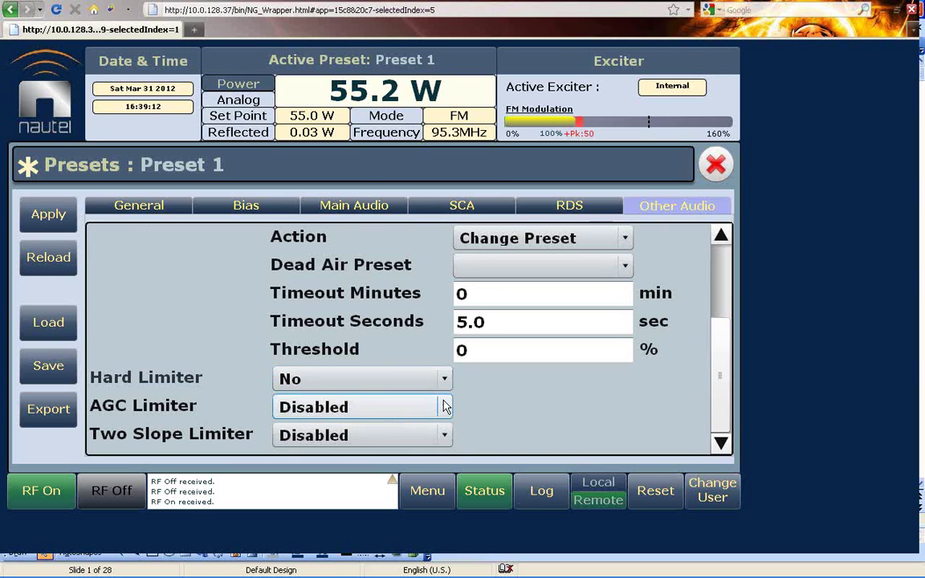
left_click(446, 407)
left_click(446, 406)
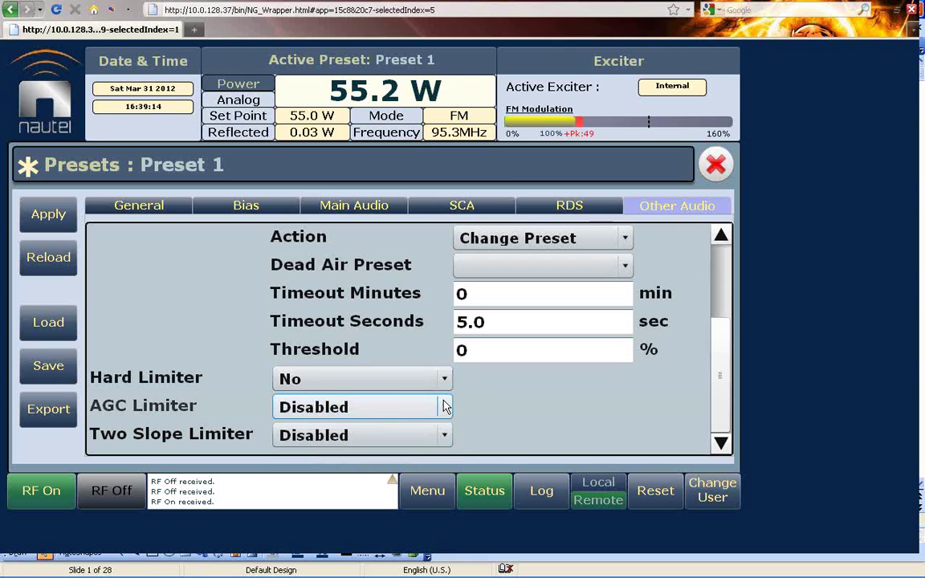
left_click(446, 407)
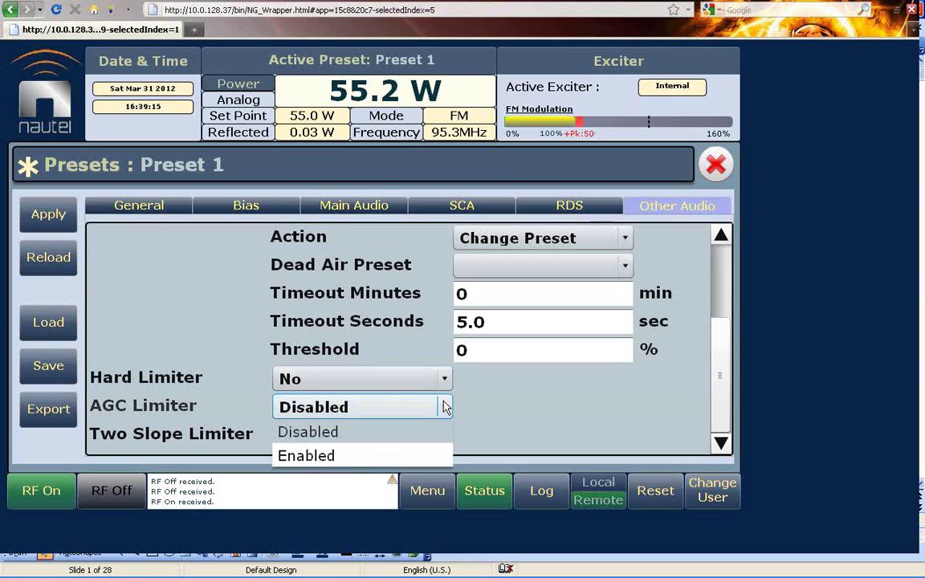
left_click(411, 461)
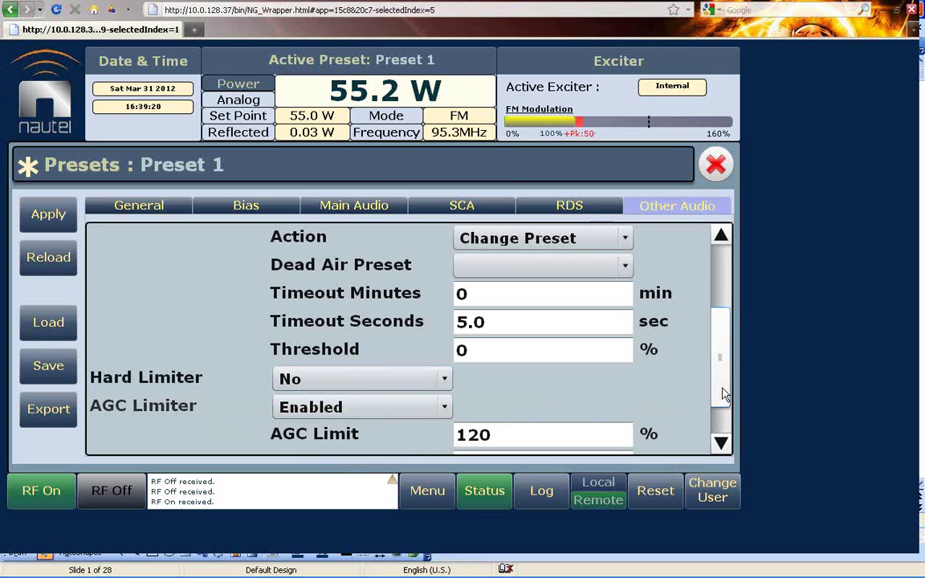
Enable the Two Slope Limiter, review its threshold and gain fields, and close the Preset 1 editor
left_click(720, 443)
left_click(720, 443)
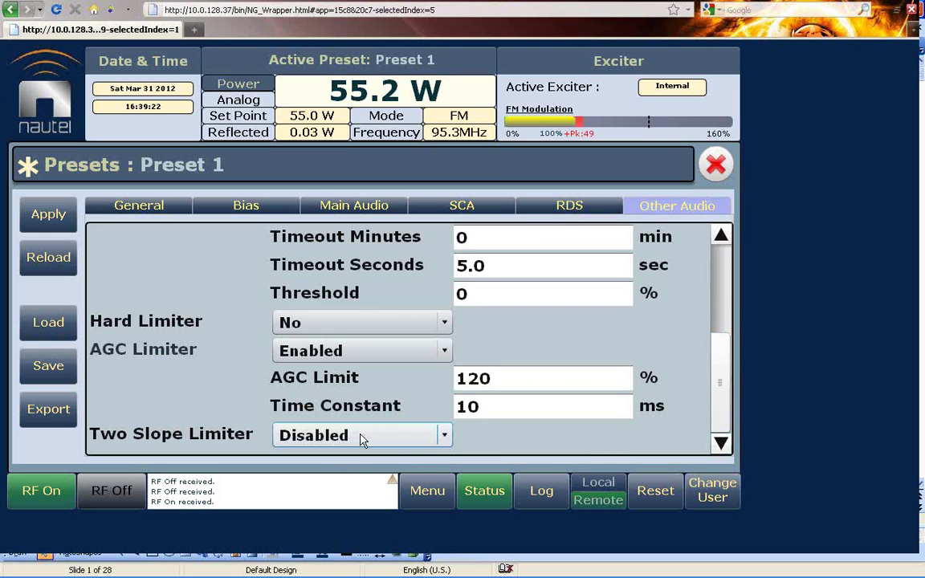
left_click(446, 436)
left_click(421, 479)
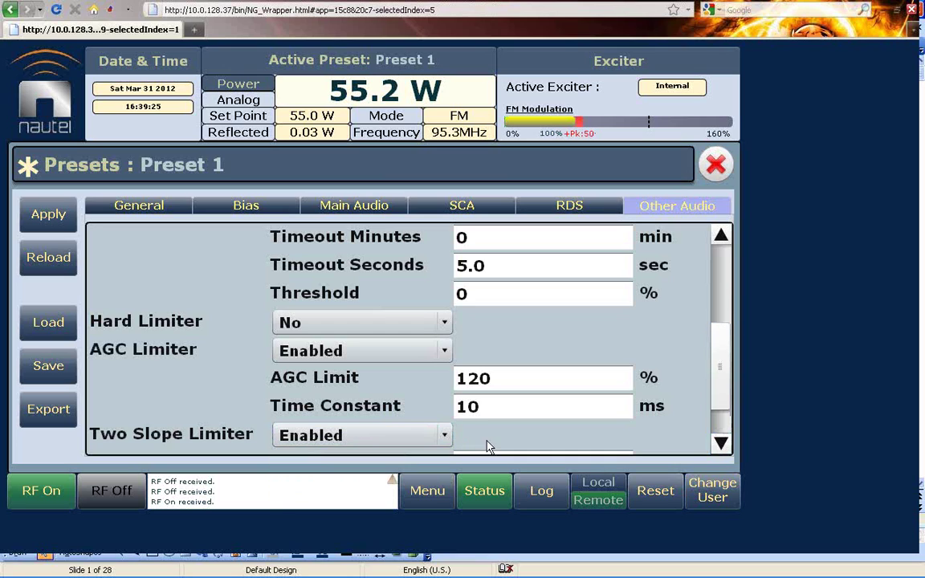
left_click(722, 443)
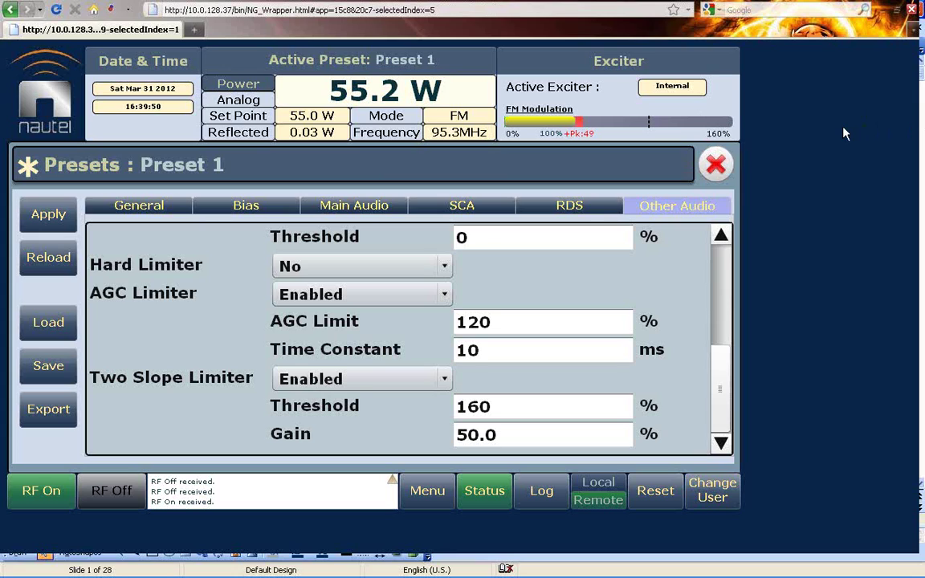
left_click(716, 166)
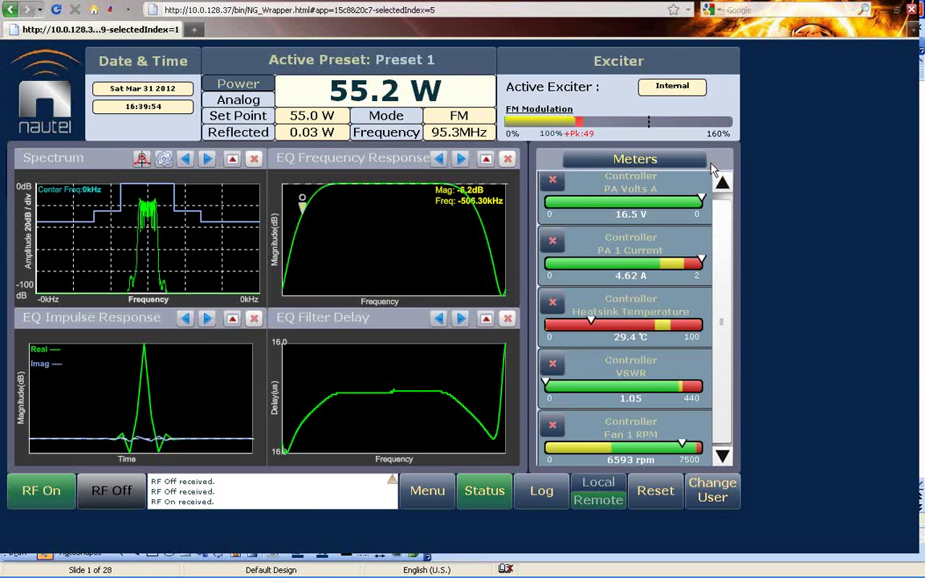
Review the Exciter TCXO, Audio Input Calibration and Miscellaneous pages of the hardware configuration, and close it
left_click(427, 490)
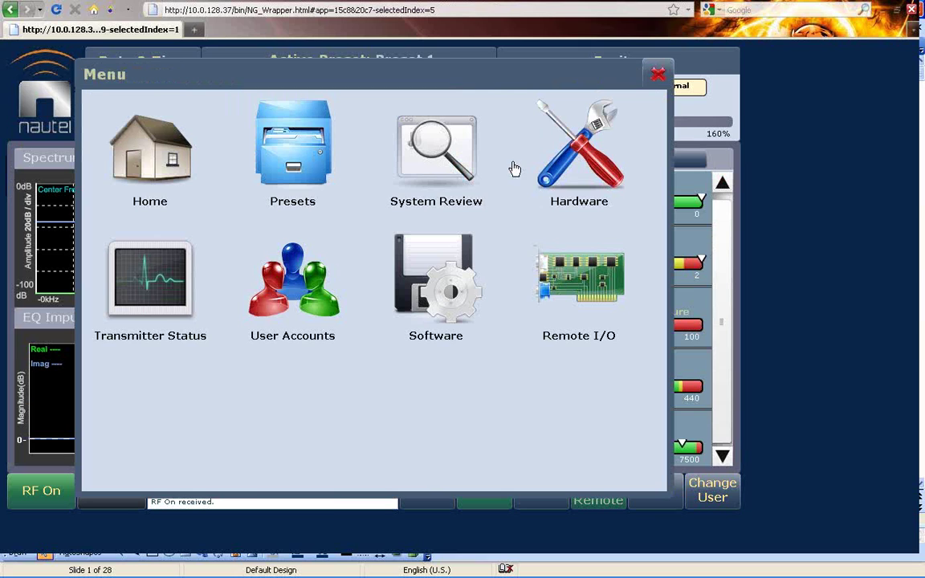
left_click(575, 180)
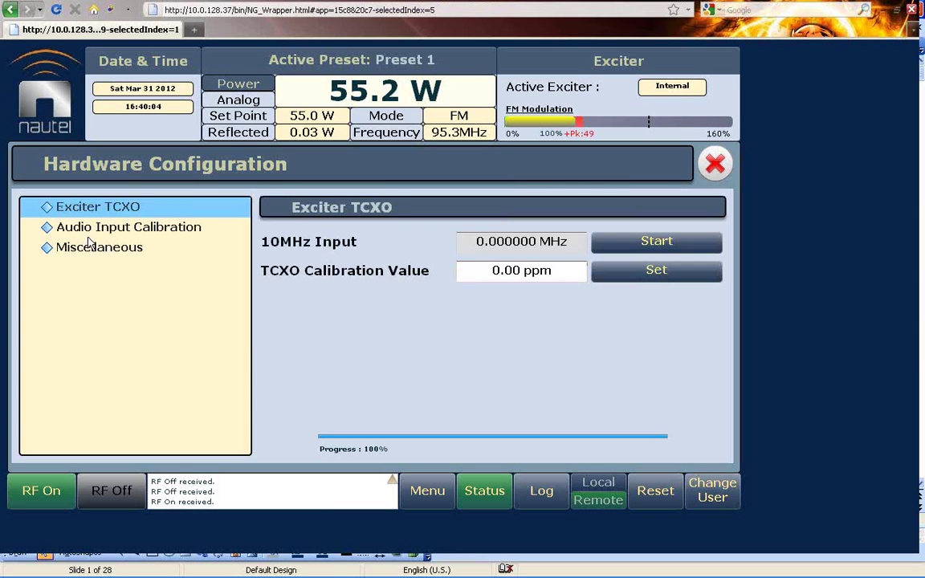
left_click(48, 230)
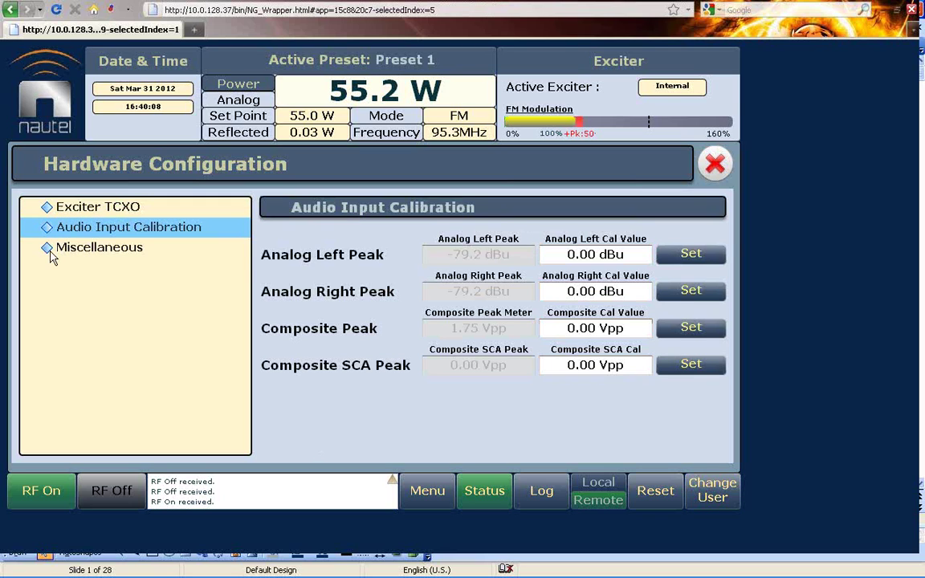
left_click(51, 253)
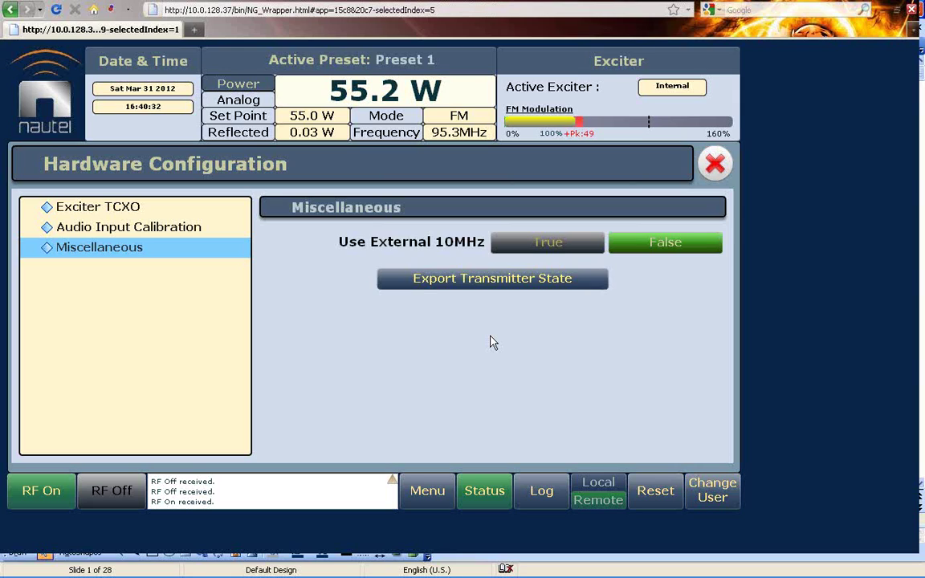
left_click(714, 170)
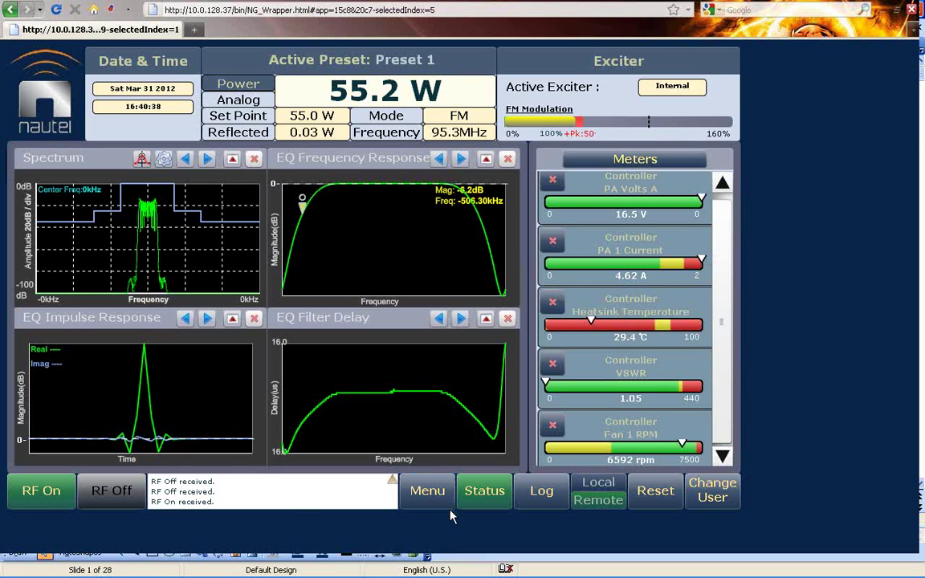
Examine the alarms and meters views of the transmitter status, and close it
left_click(427, 492)
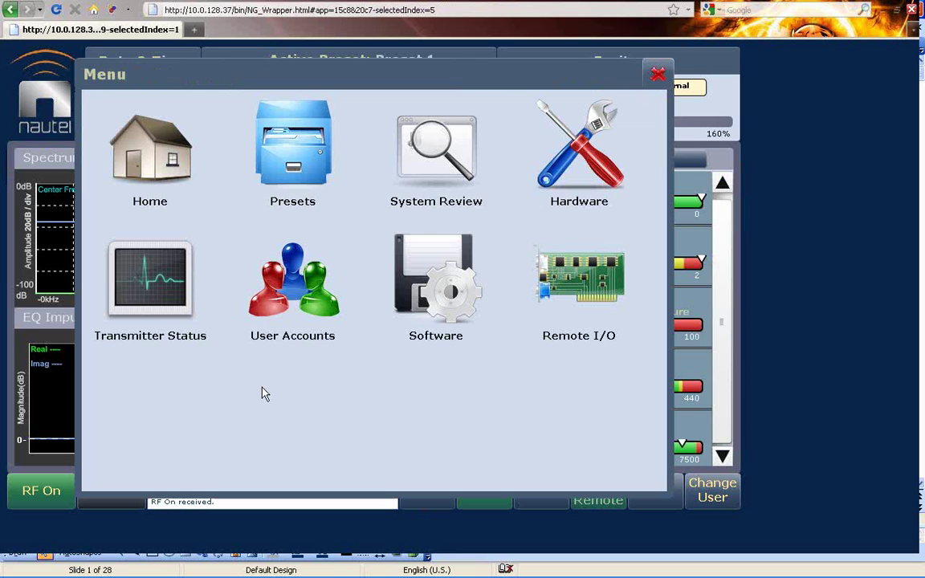
left_click(151, 312)
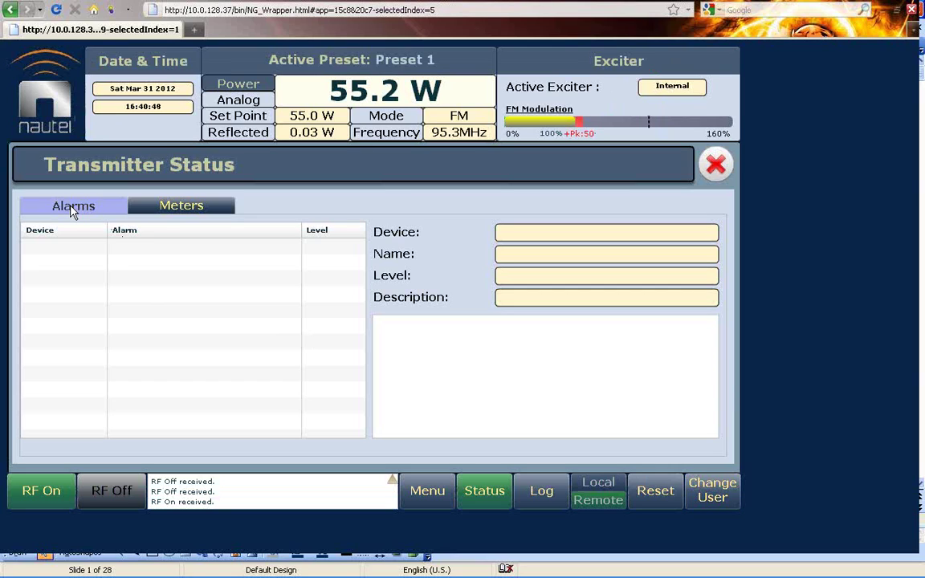
left_click(175, 209)
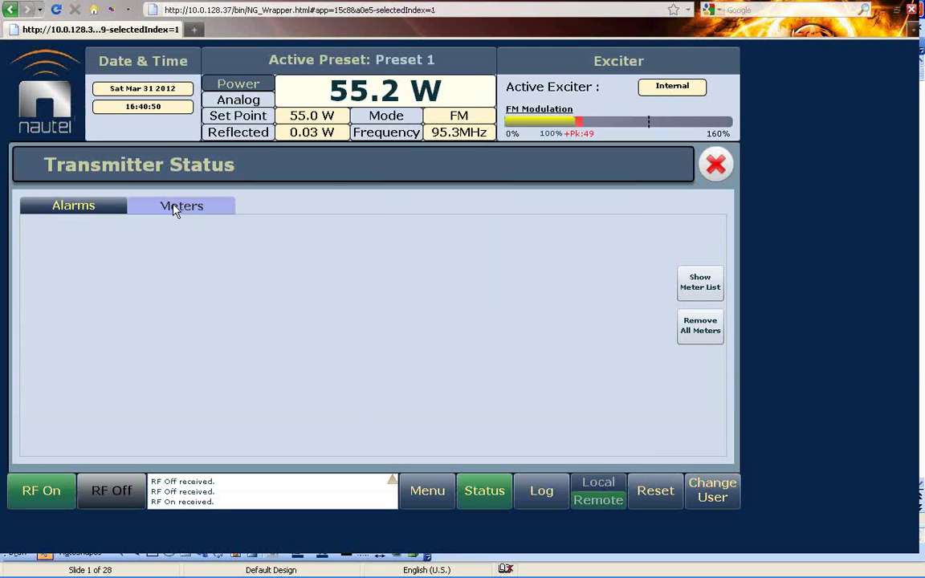
left_click(717, 166)
Open the software configuration and view its Network Setup and Maintenance pages
left_click(425, 489)
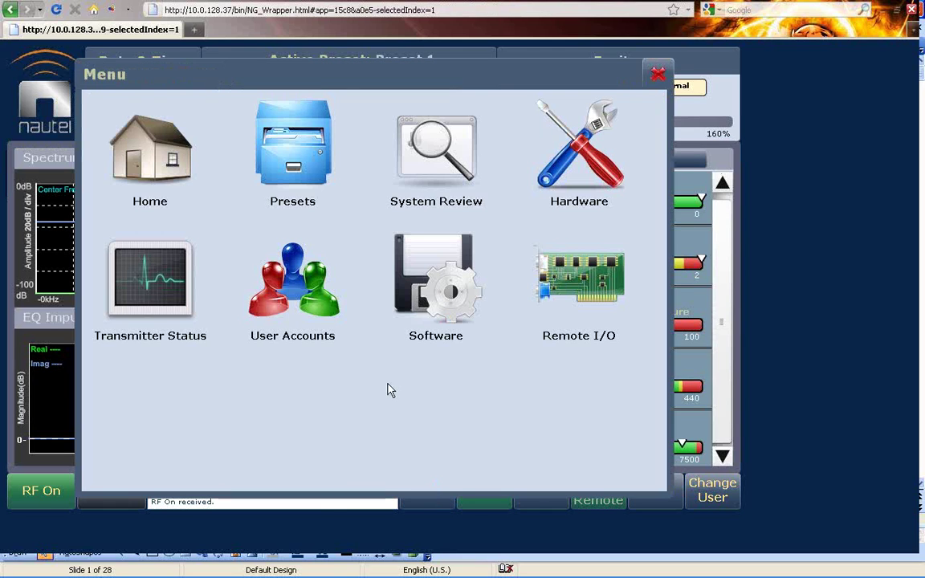
left_click(454, 314)
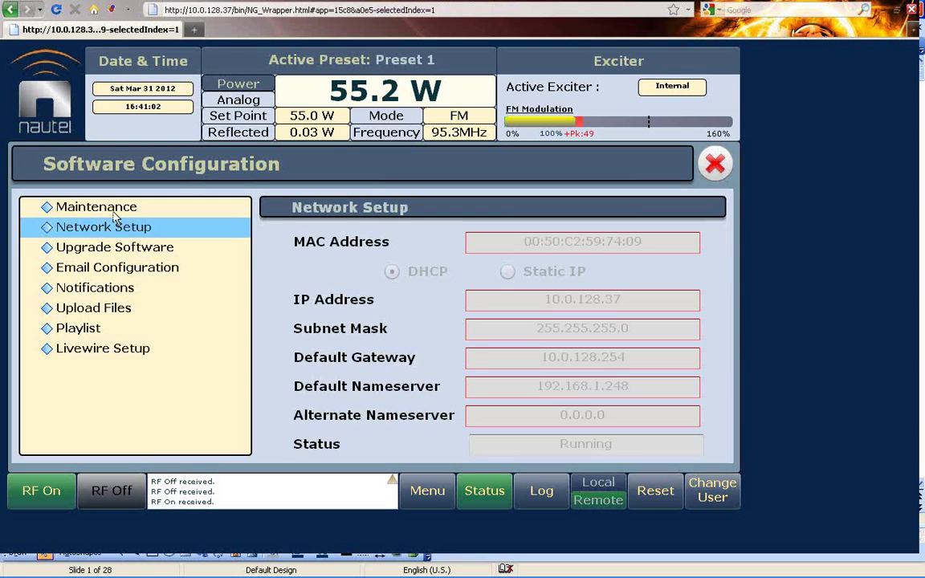
left_click(111, 209)
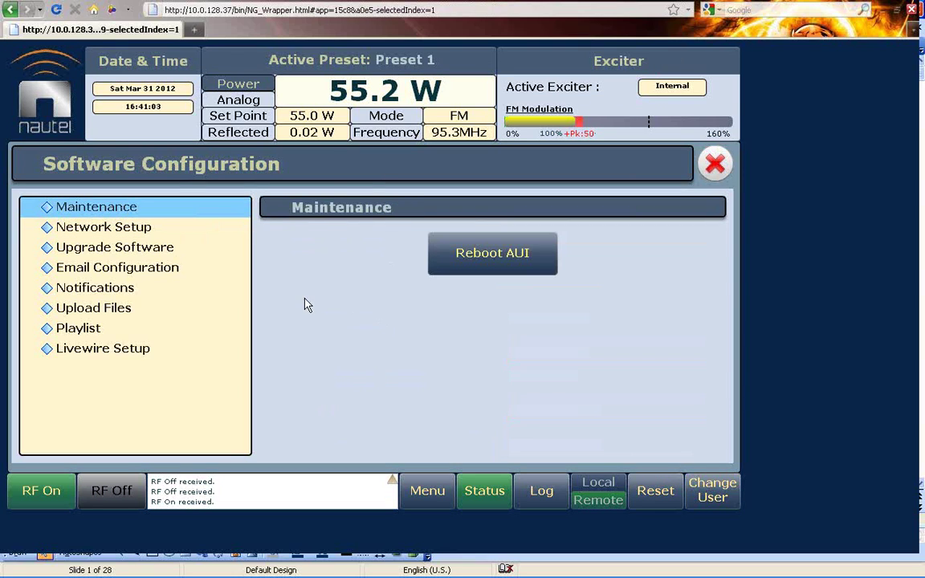
Review the Network Setup, Upgrade Software, Email Configuration, Notifications and Upload Files pages of the software configuration
left_click(125, 231)
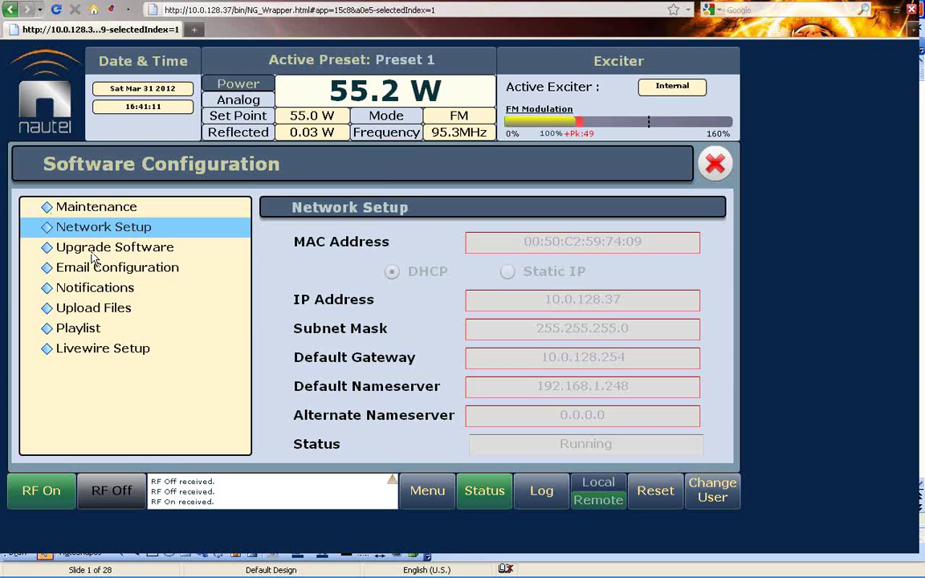
left_click(93, 253)
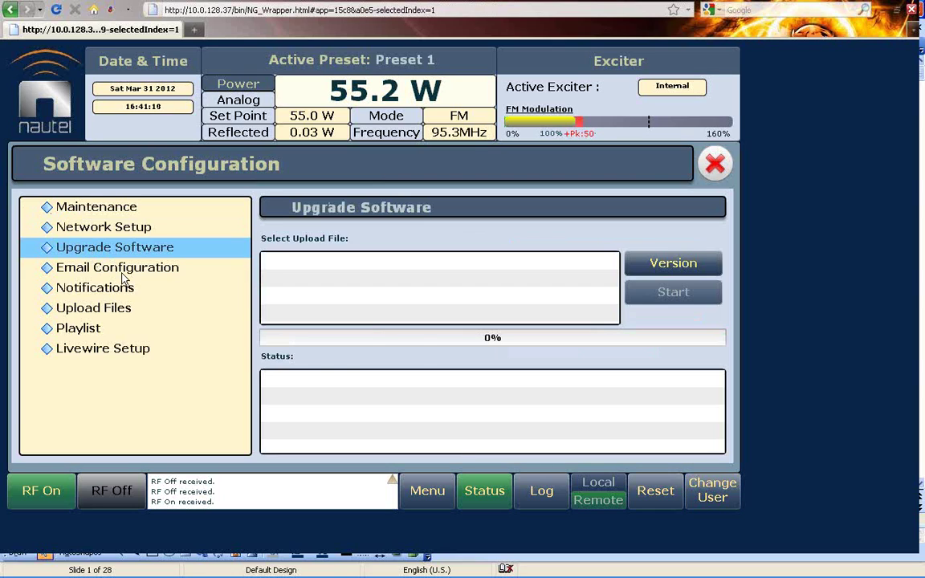
left_click(125, 273)
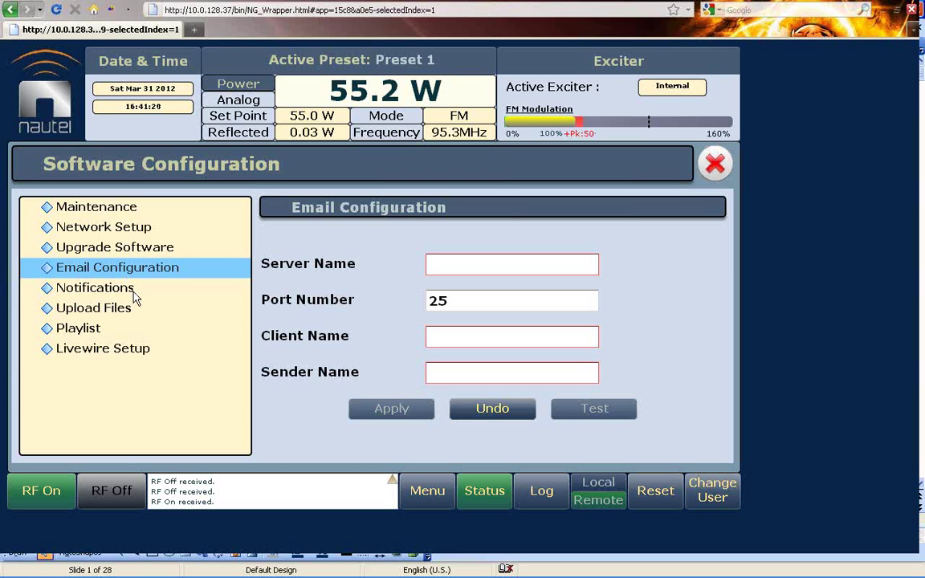
left_click(133, 292)
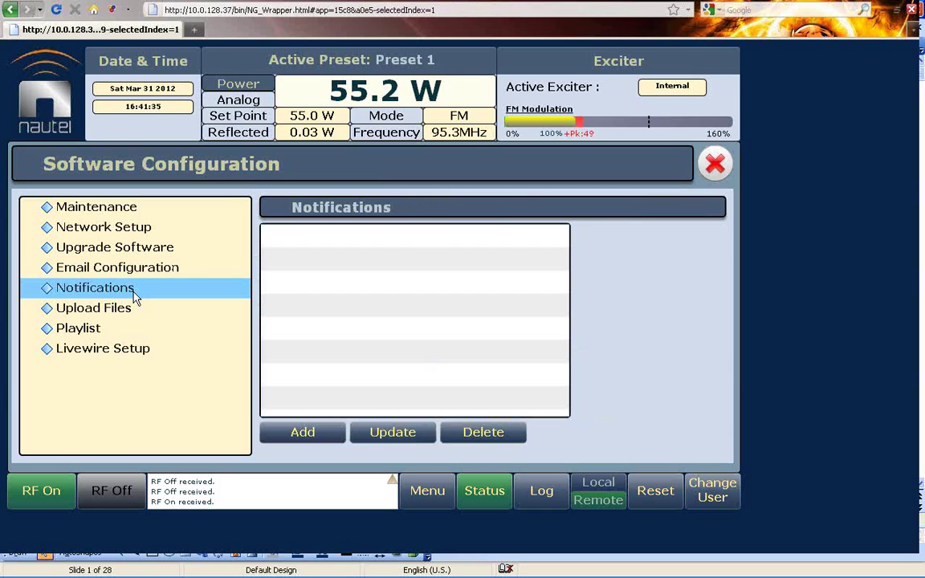
left_click(115, 315)
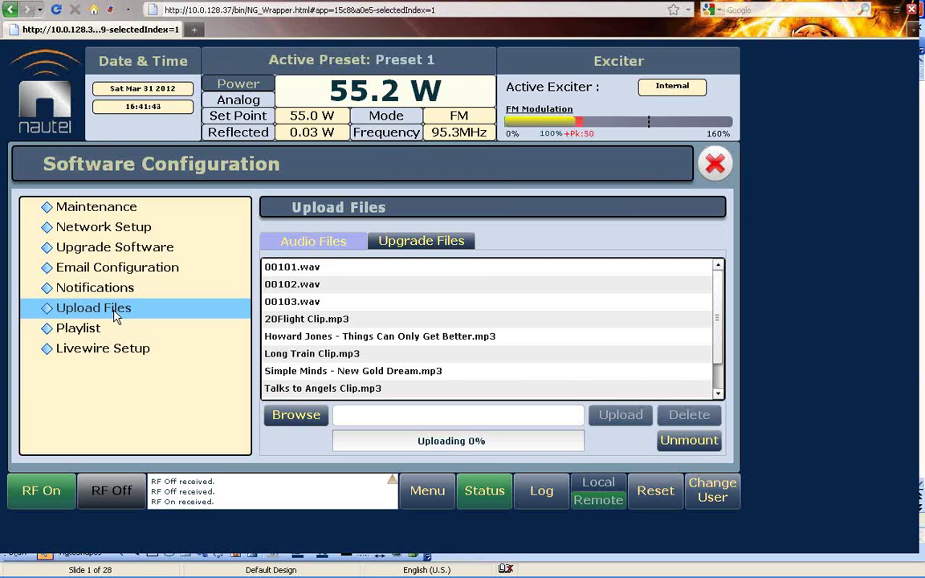
Select the 00103.wav entry in the software configuration's playlist and start playback
left_click(76, 331)
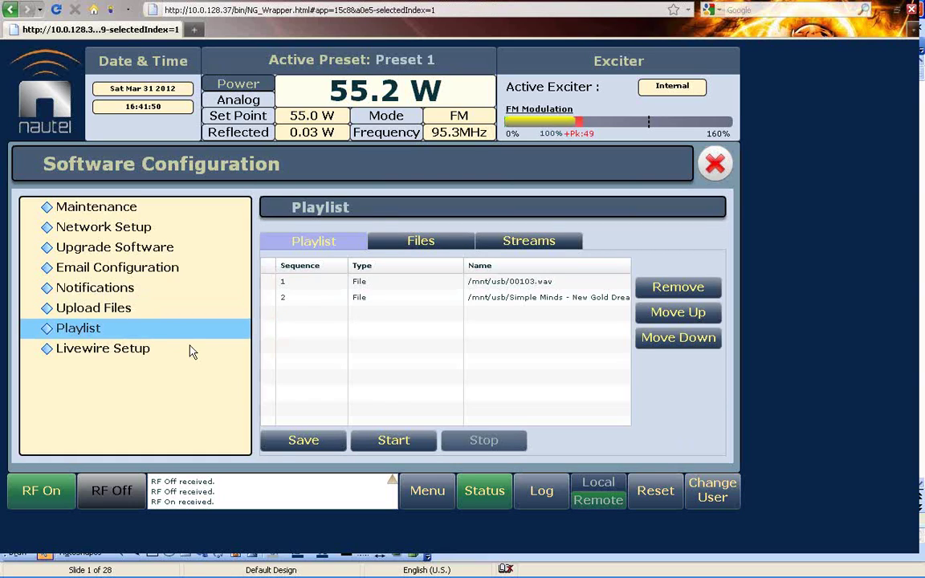
left_click(385, 287)
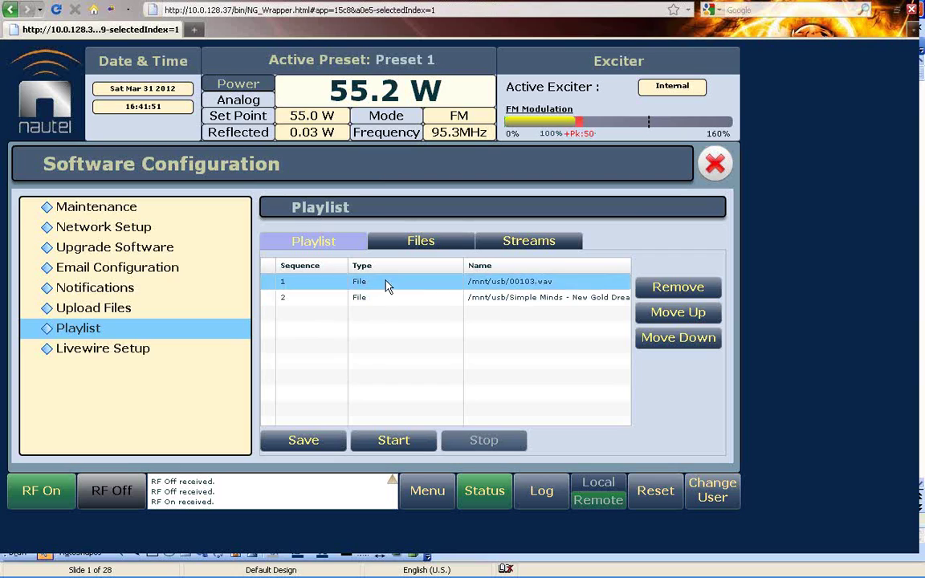
left_click(380, 443)
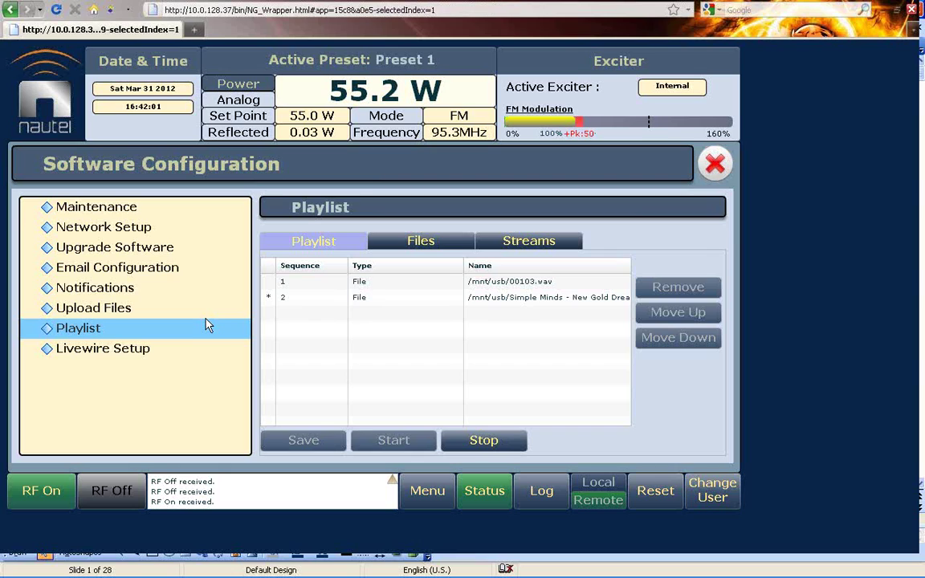
View the Livewire Setup page and close the software configuration
left_click(102, 352)
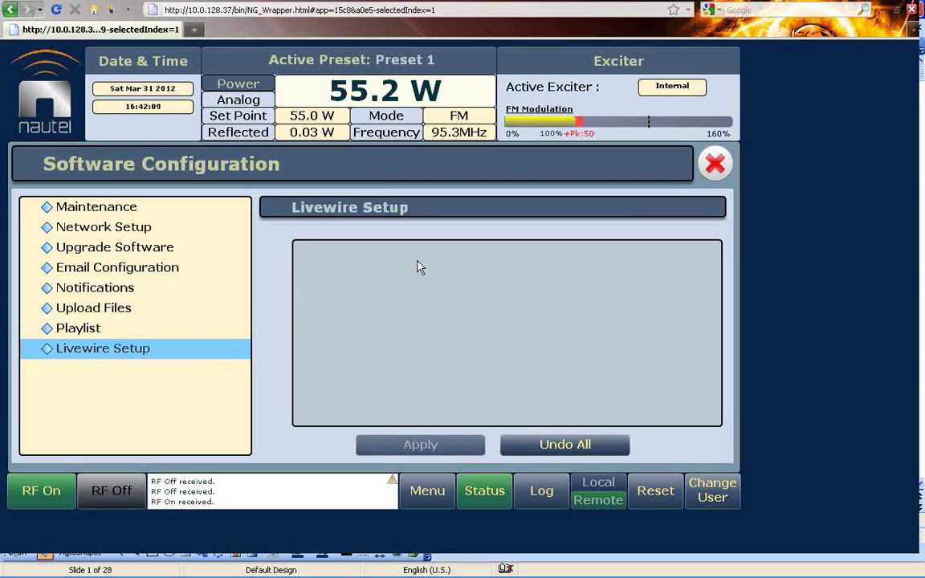
left_click(715, 164)
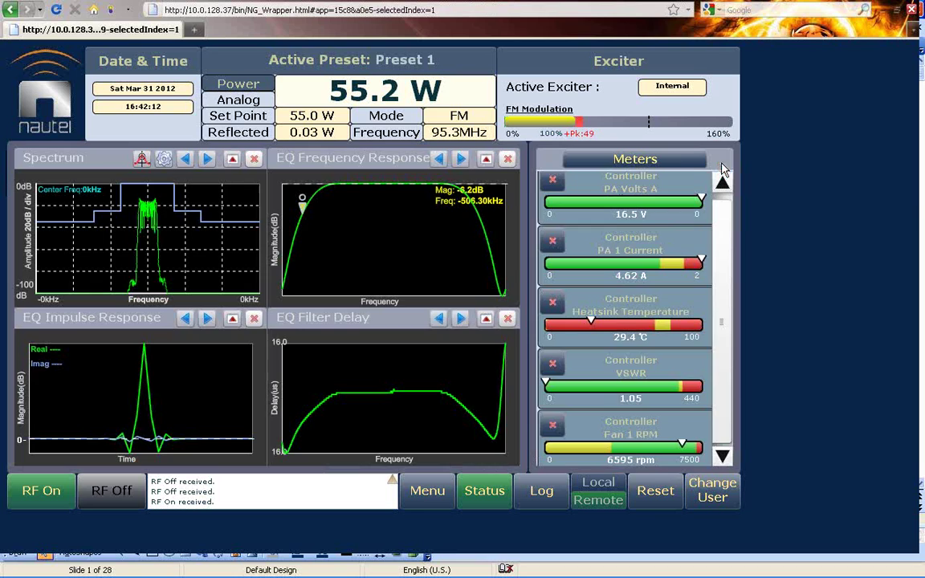
Open the Remote I/O configuration, view the channel assignment choices for Remote Input 1 without changing them, and close it
left_click(551, 503)
left_click(428, 493)
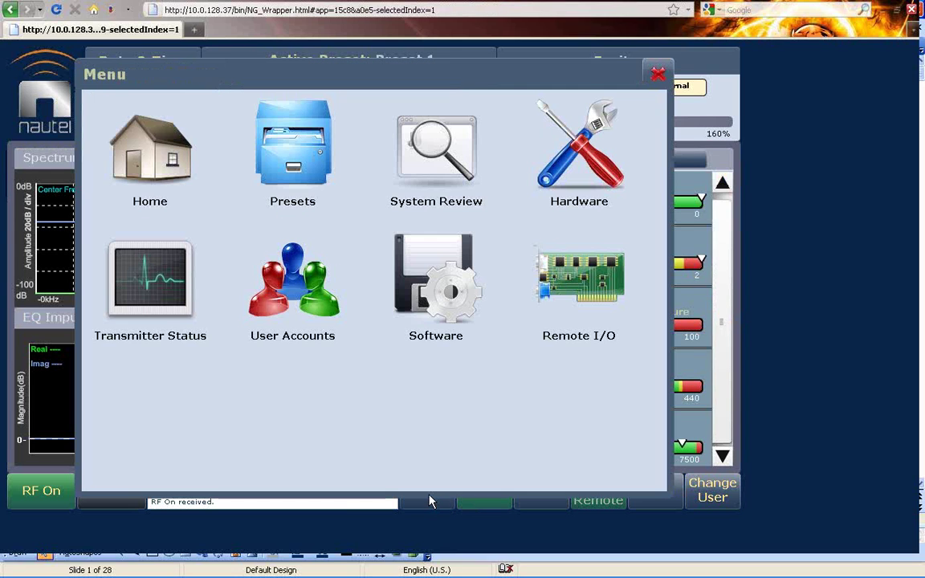
left_click(599, 266)
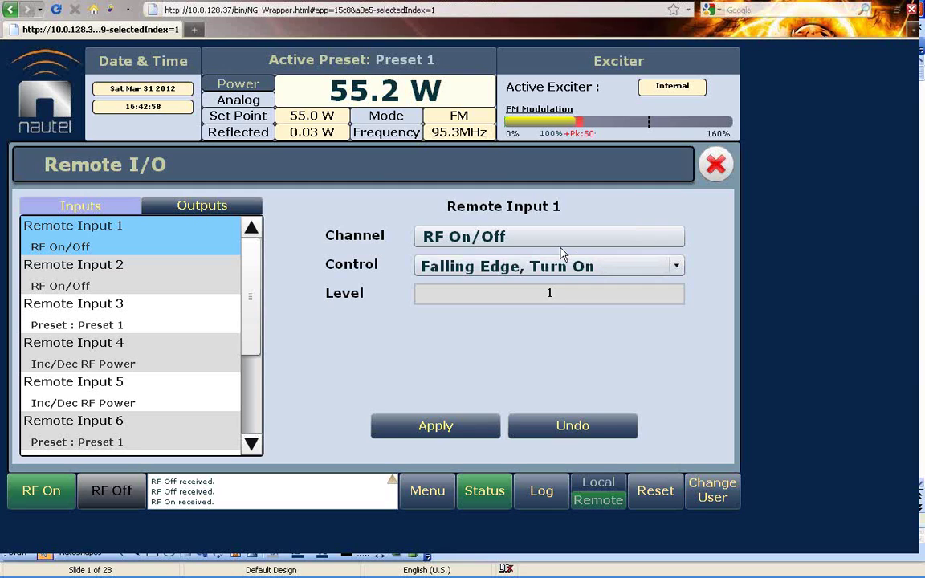
left_click(661, 242)
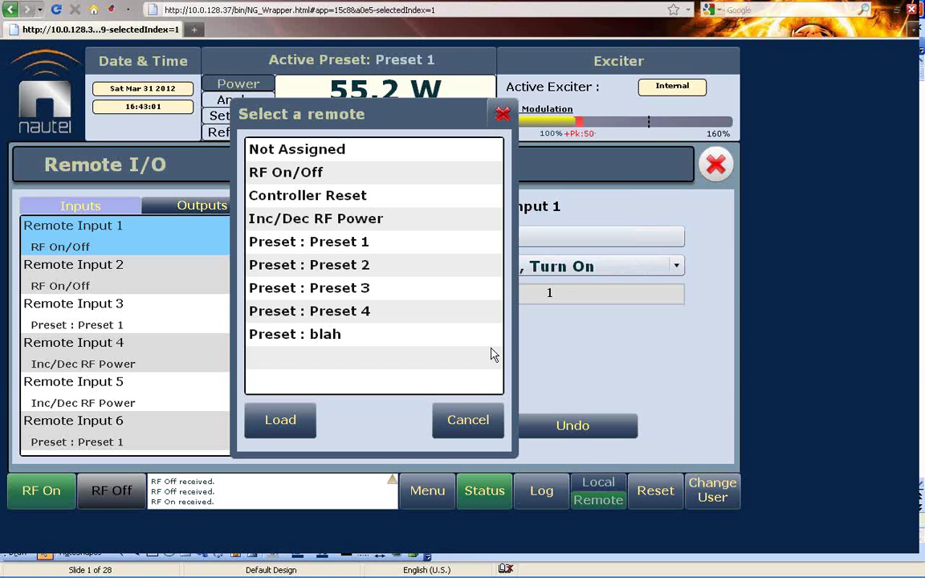
left_click(446, 420)
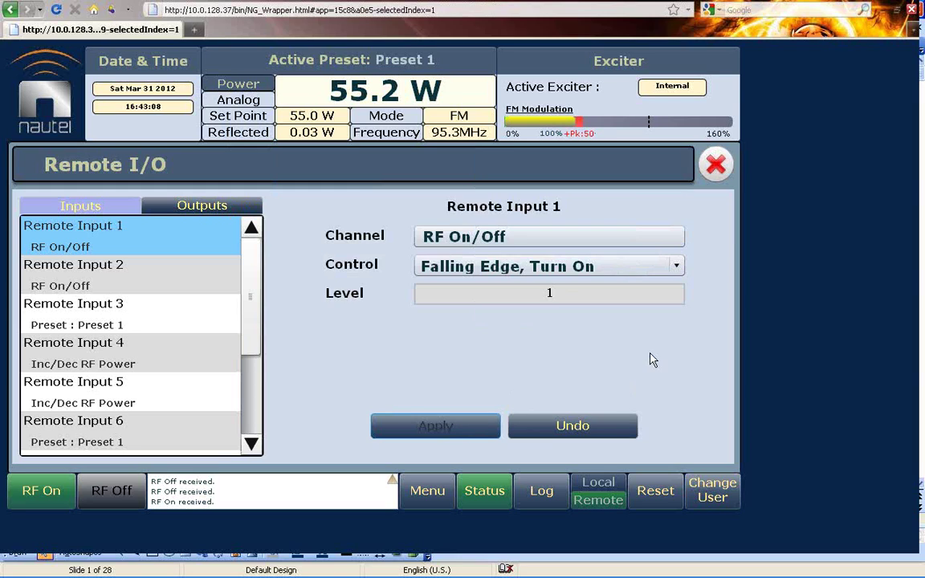
left_click(715, 164)
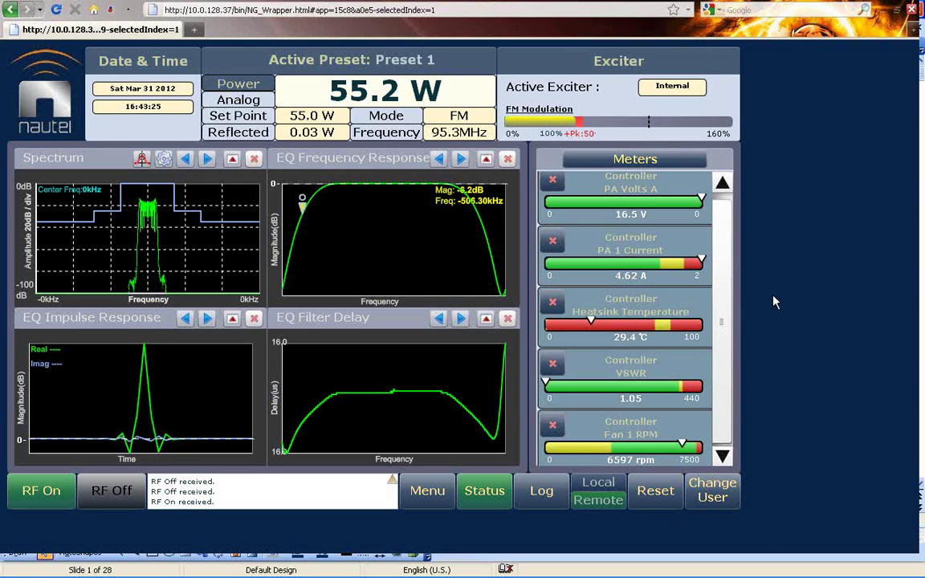
Switch to the VS Intro Webinar presentation in PowerPoint and start its slide show
key("alt+Tab")
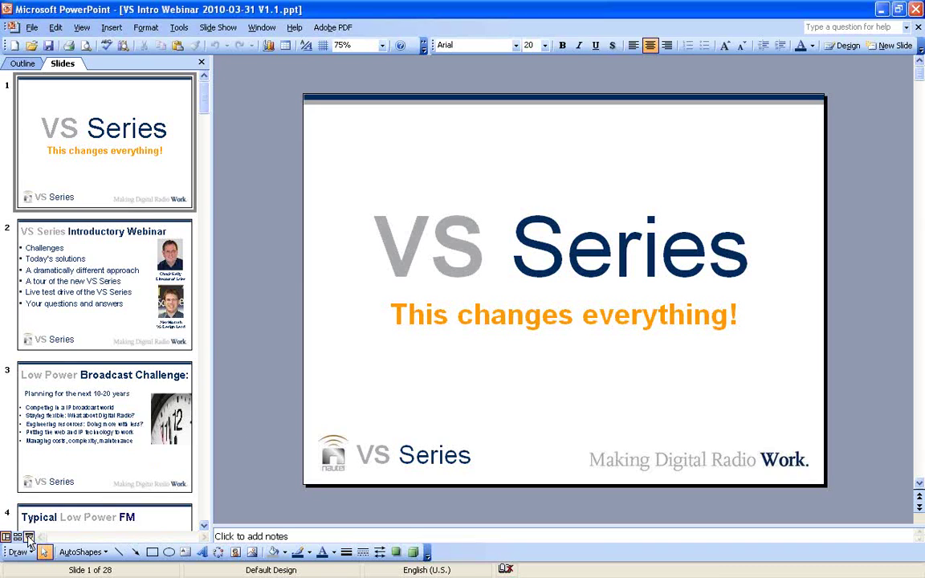
left_click(29, 538)
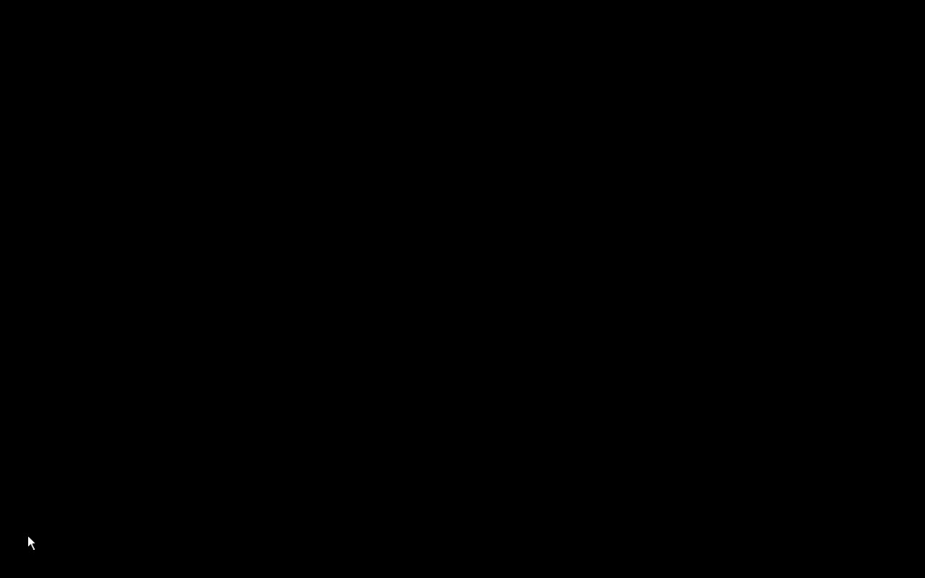